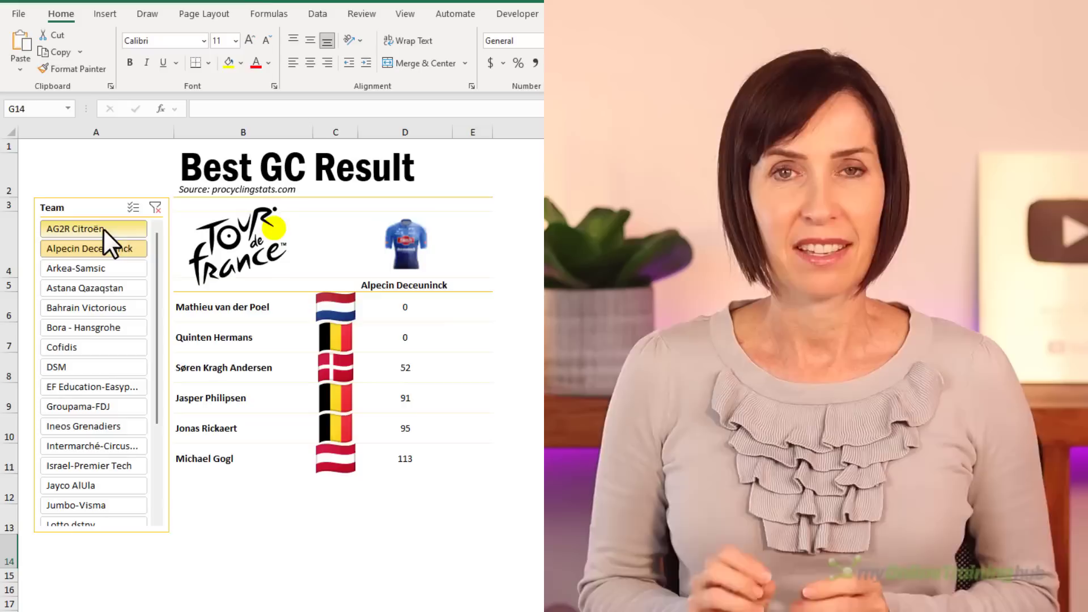
Filter the PivotTable to DSM in the Team slicer, make row 4 taller and widen column D
left_click(94, 330)
left_click(99, 370)
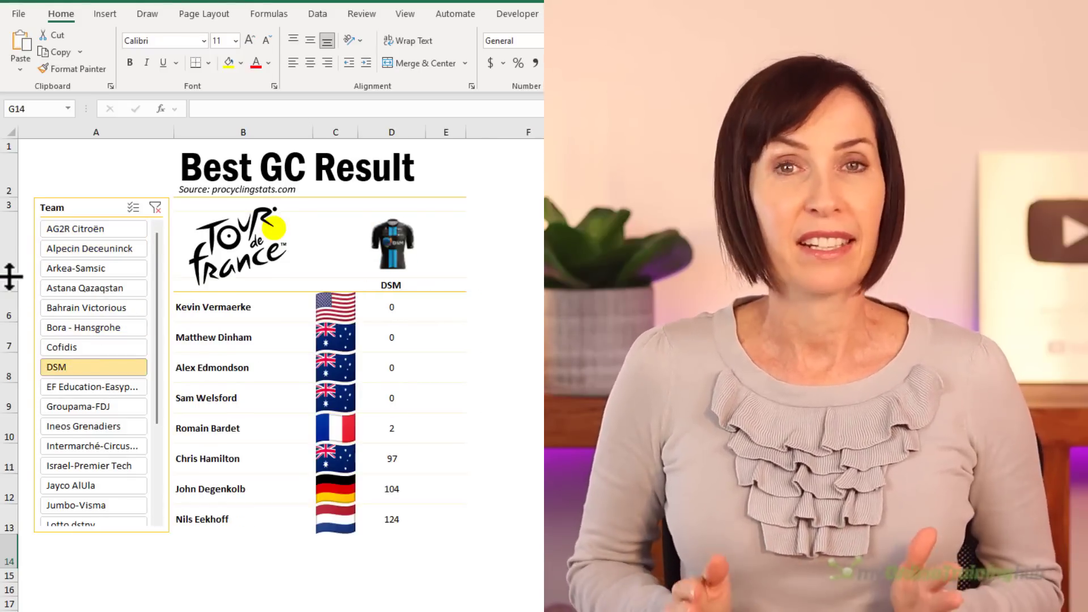
left_click_drag(12, 276, 11, 293)
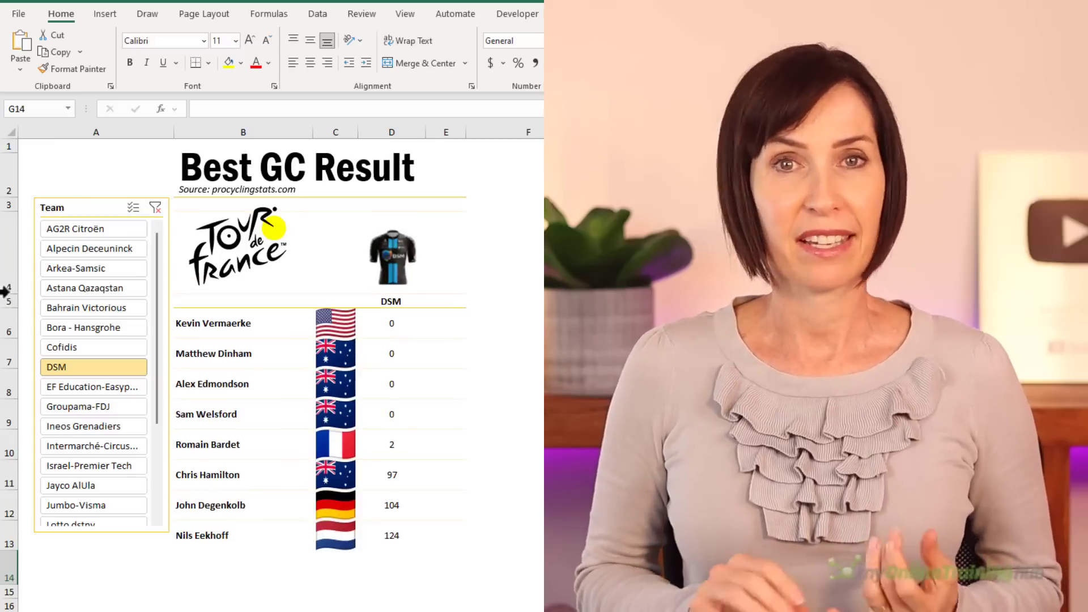
left_click_drag(426, 132, 441, 132)
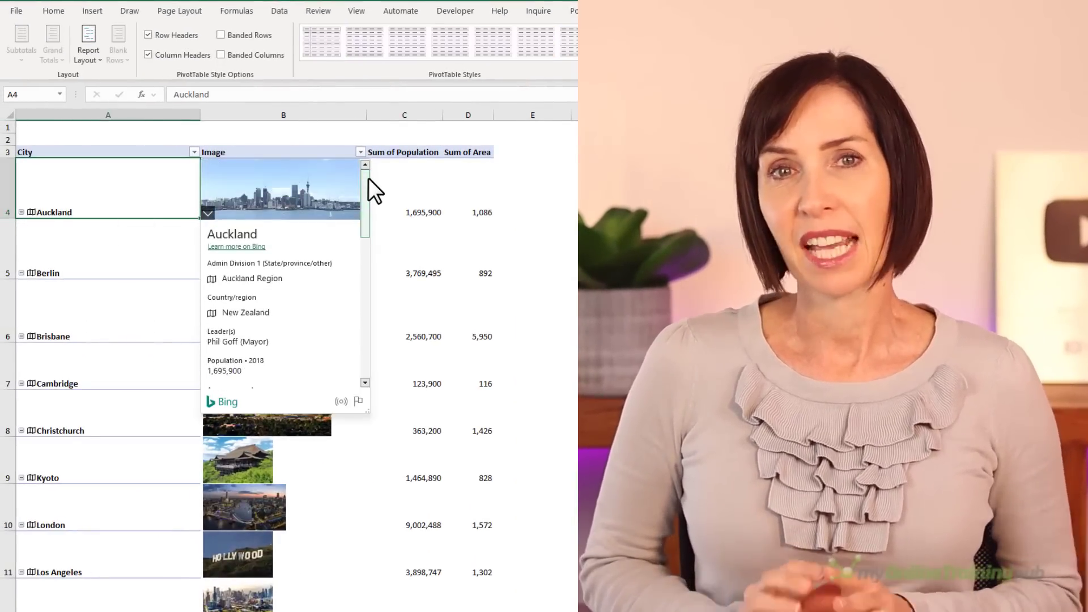
Enter =A4.[Country/region] in E4 and fill it down column E for every city
left_click(520, 172)
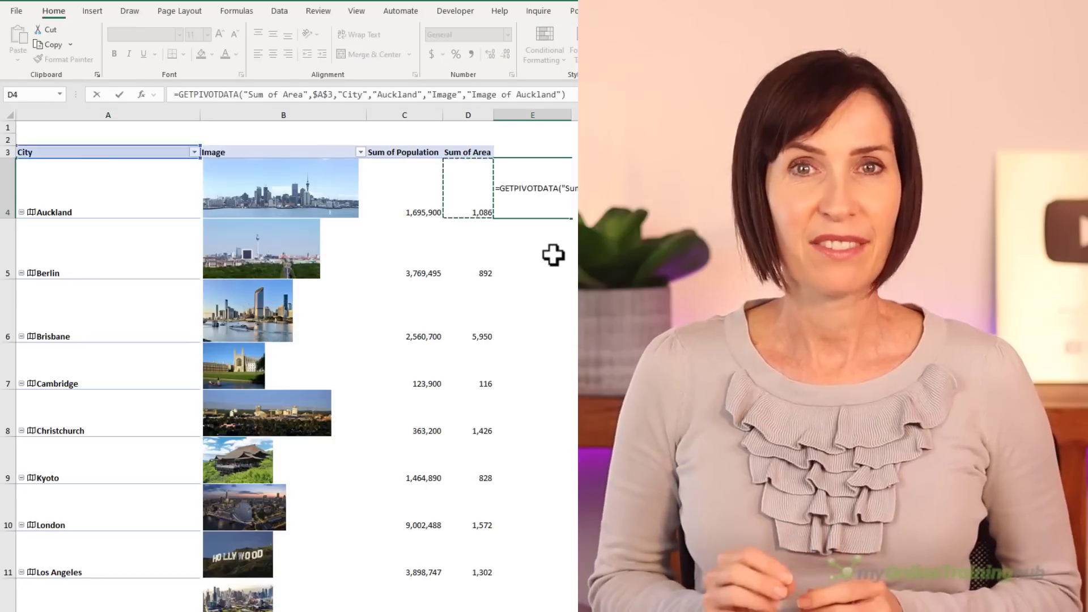
key("Left")
key("Left")
key("Left")
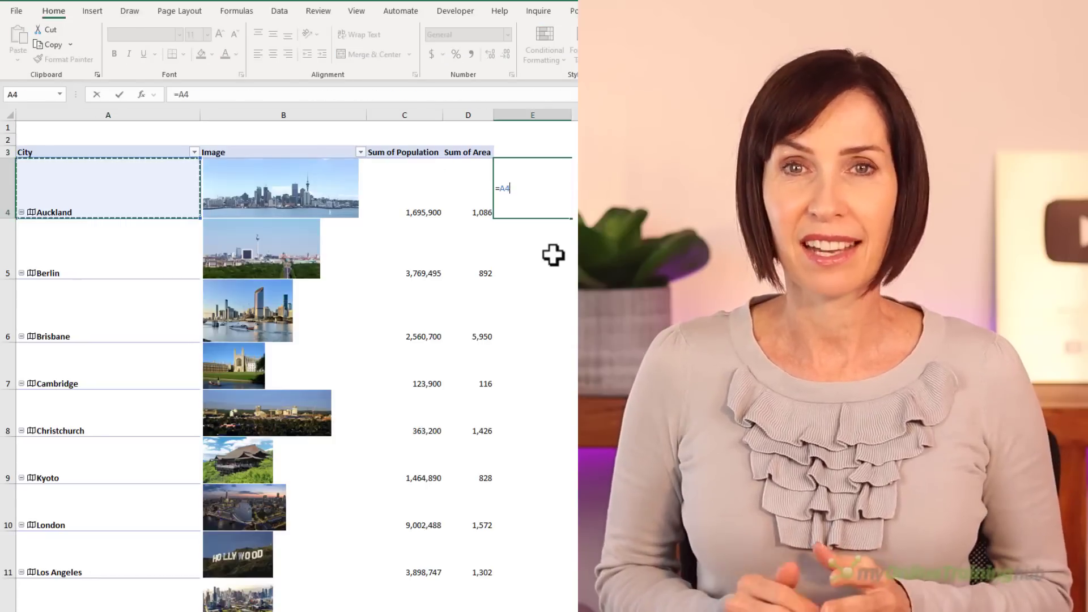
type(".")
double_click(553, 256)
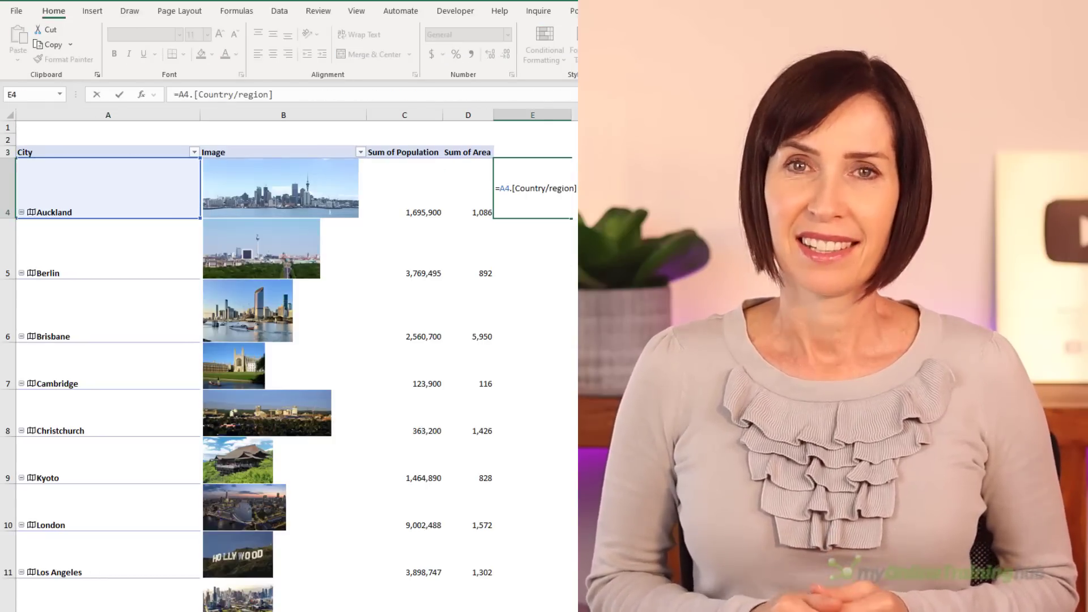
key("Return")
double_click(572, 218)
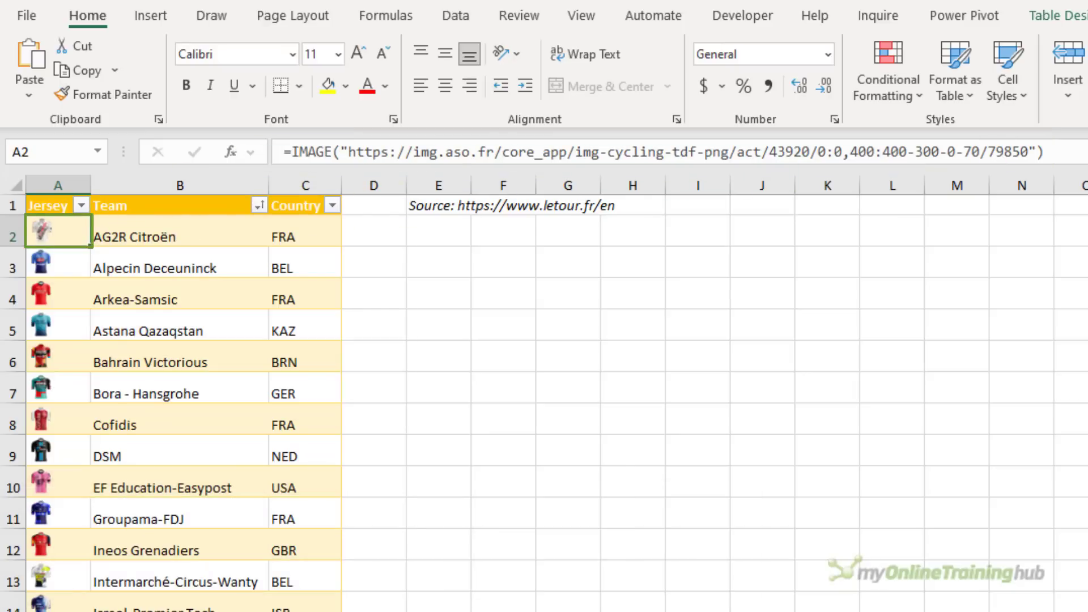
key("F2")
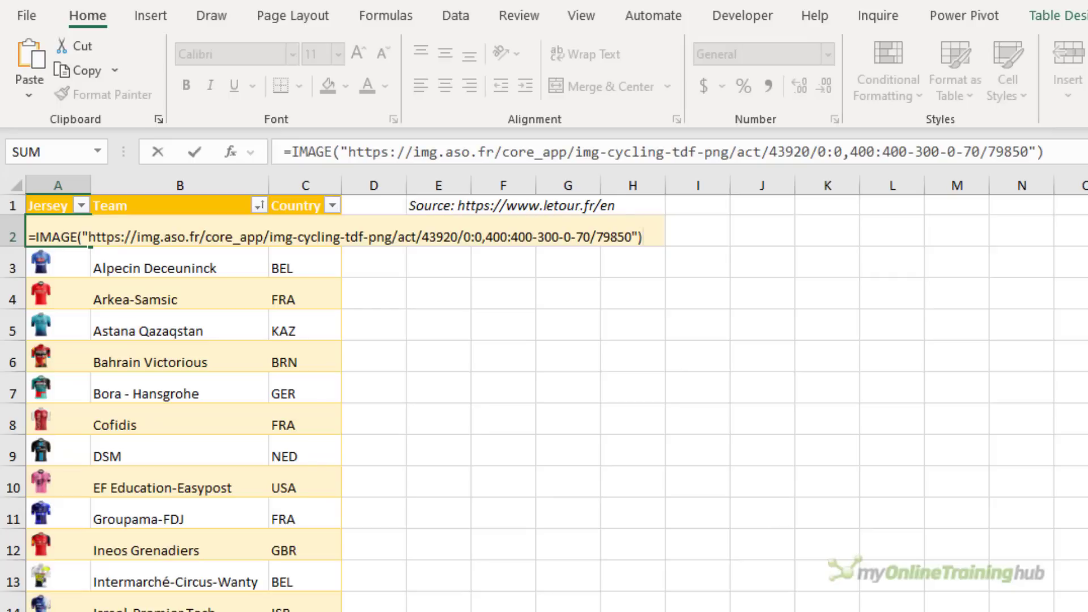
key("ctrl+Return")
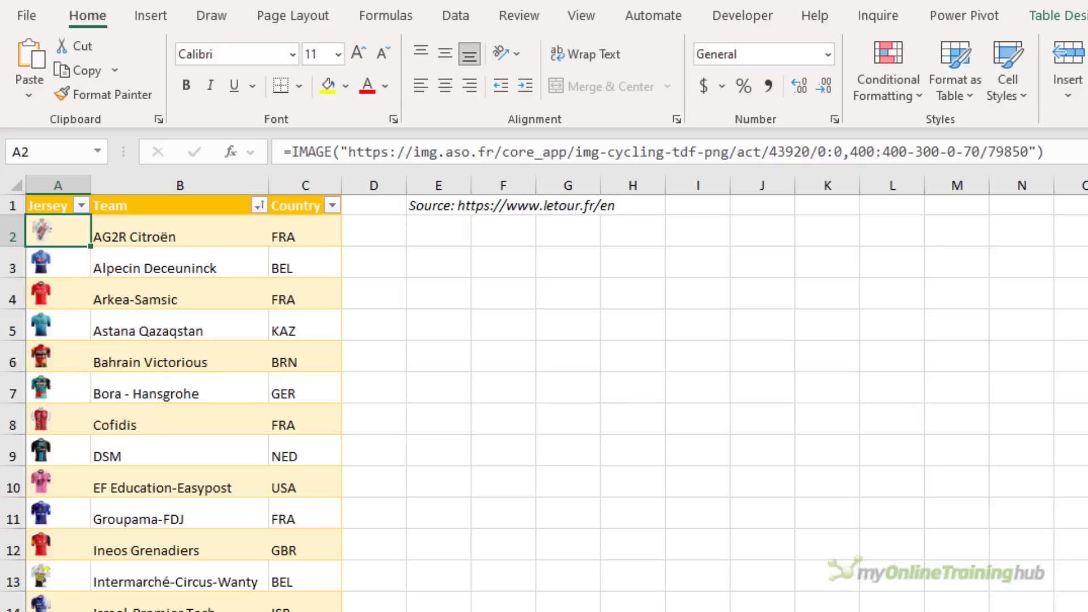
left_click(466, 23)
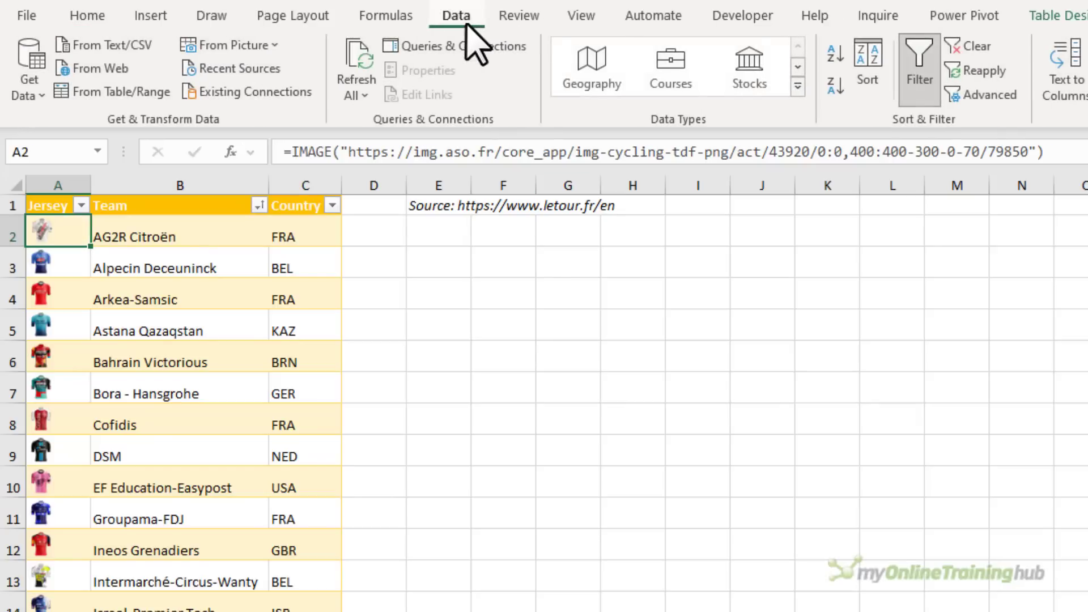
left_click(797, 87)
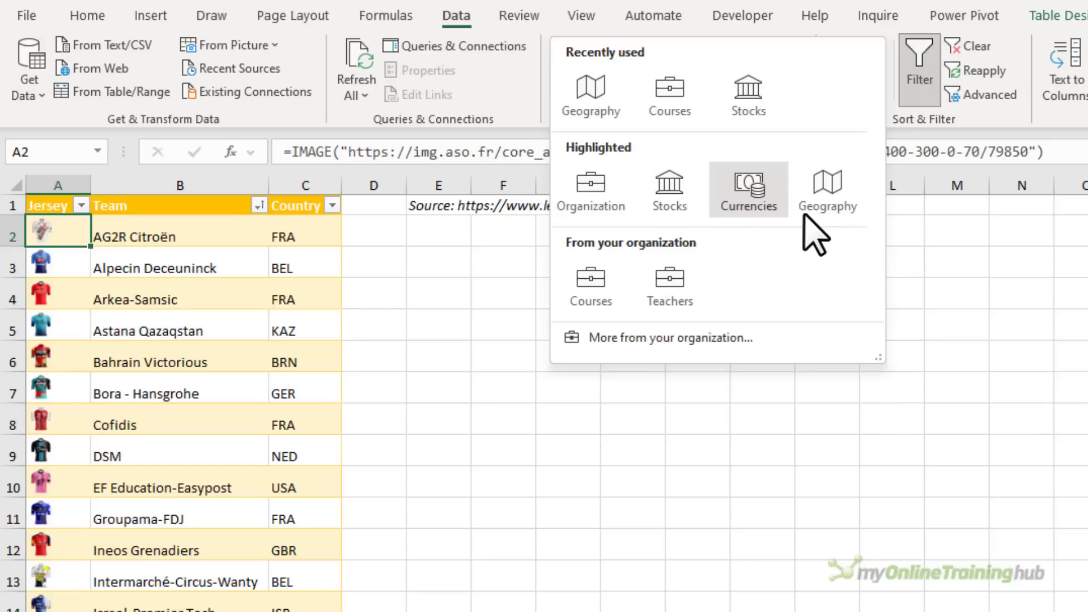
mouse_move(803, 215)
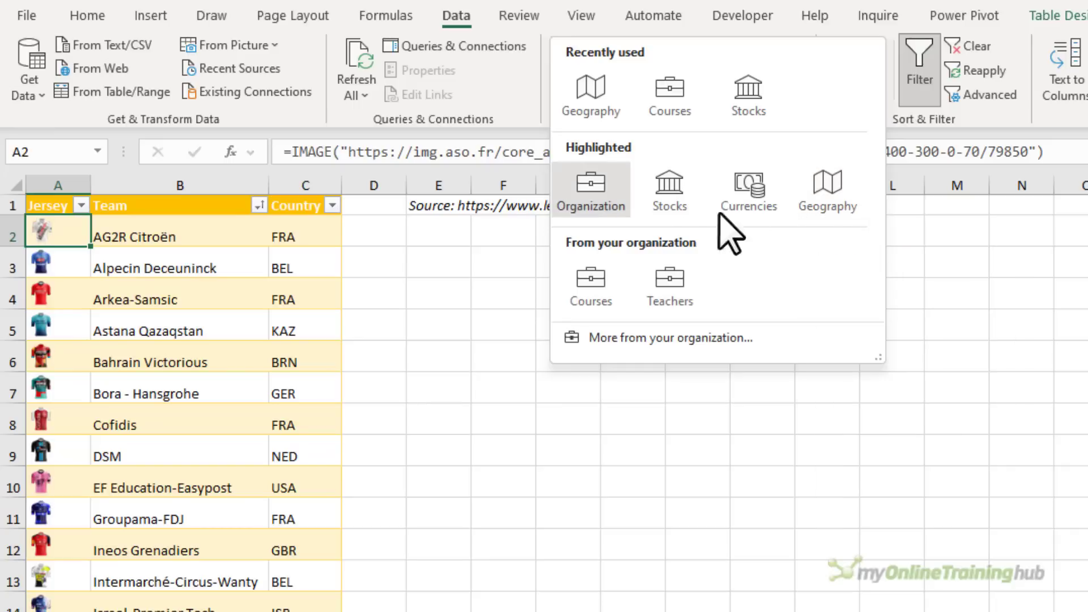
mouse_move(608, 211)
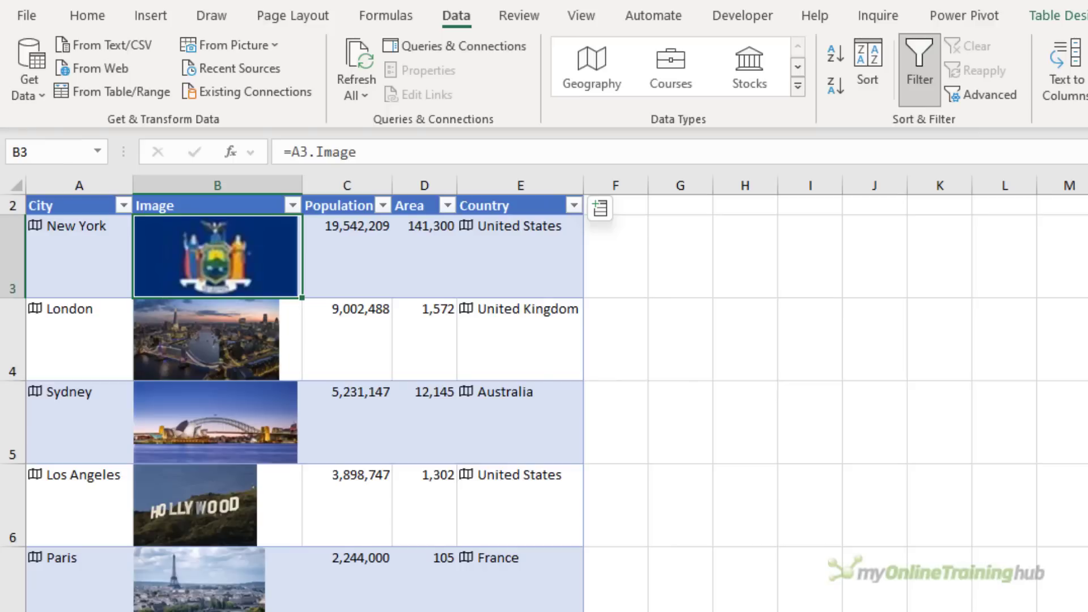
left_click(78, 256)
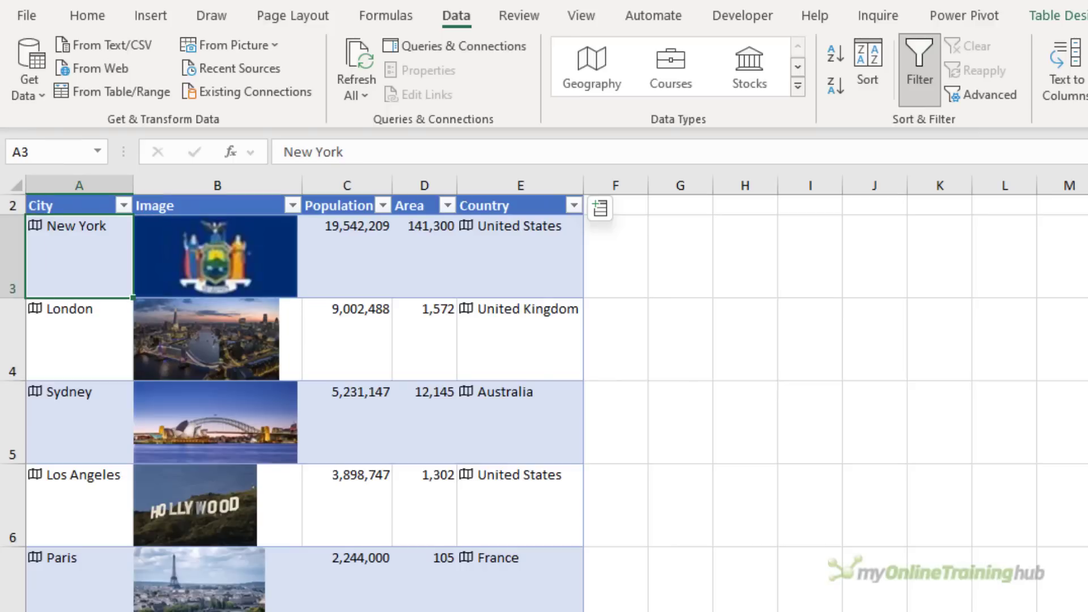
left_click(215, 256)
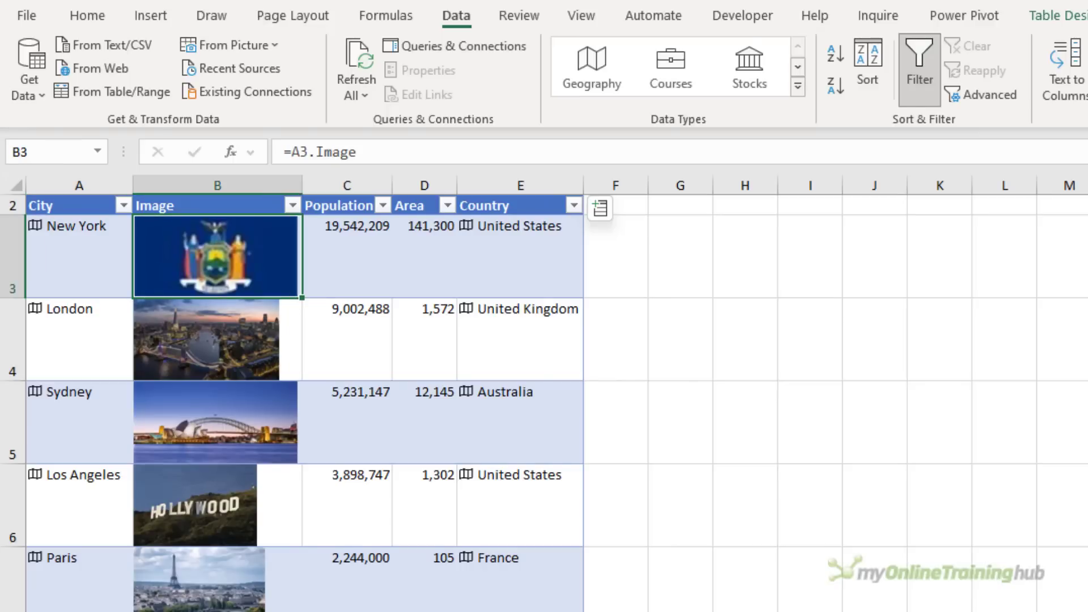
key("F2")
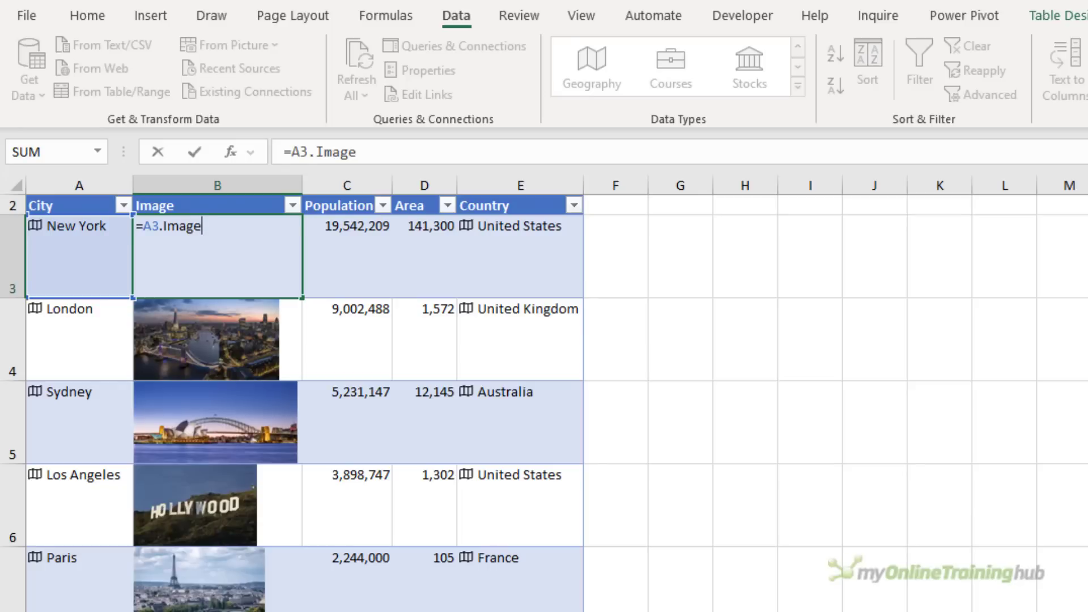
key("ctrl+Return")
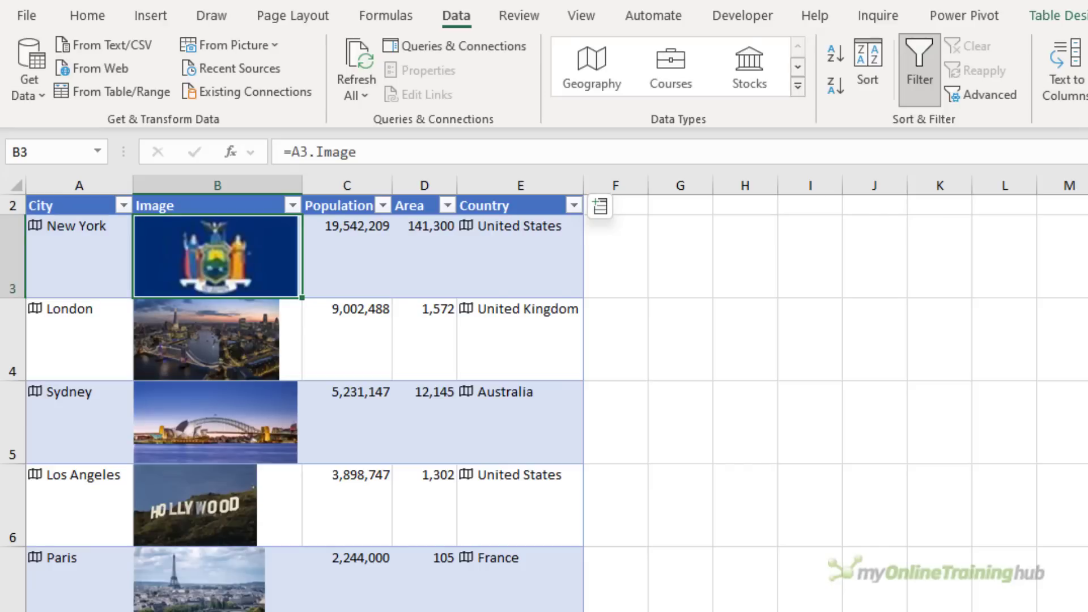
left_click(152, 16)
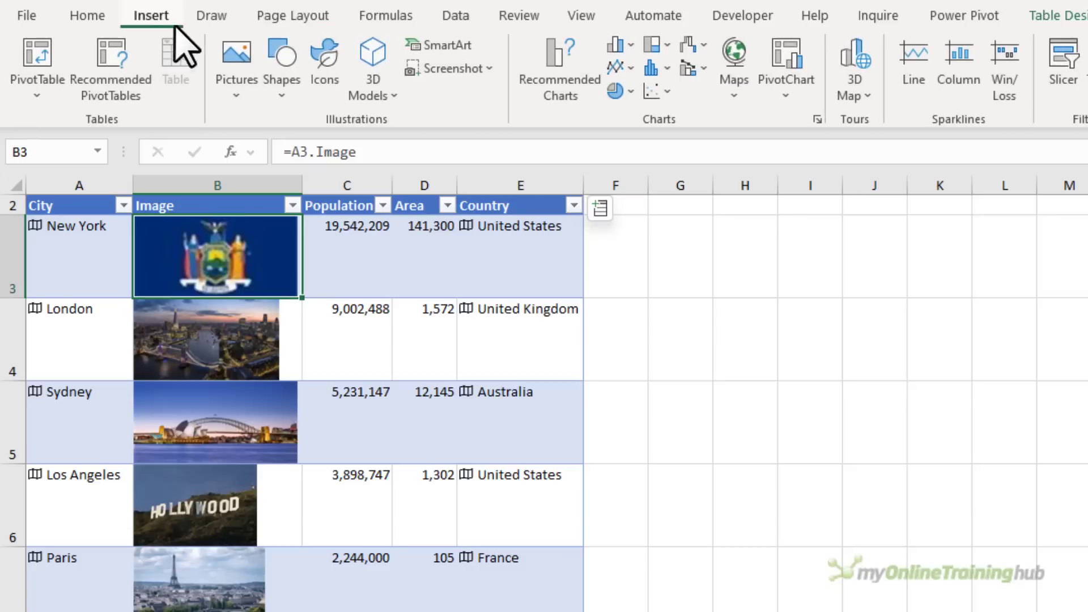
left_click(236, 93)
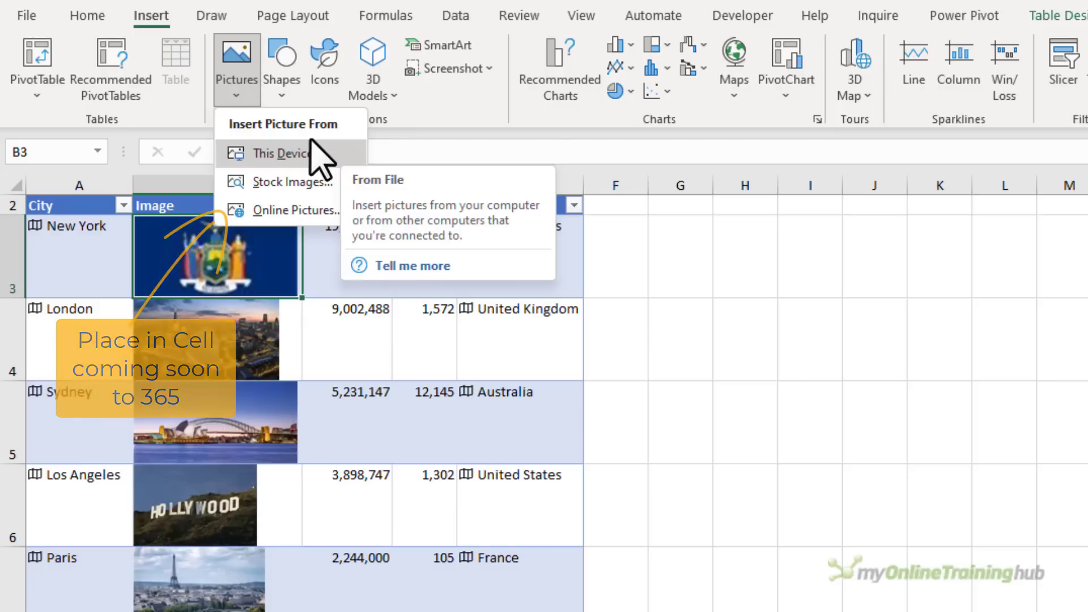
left_click(498, 368)
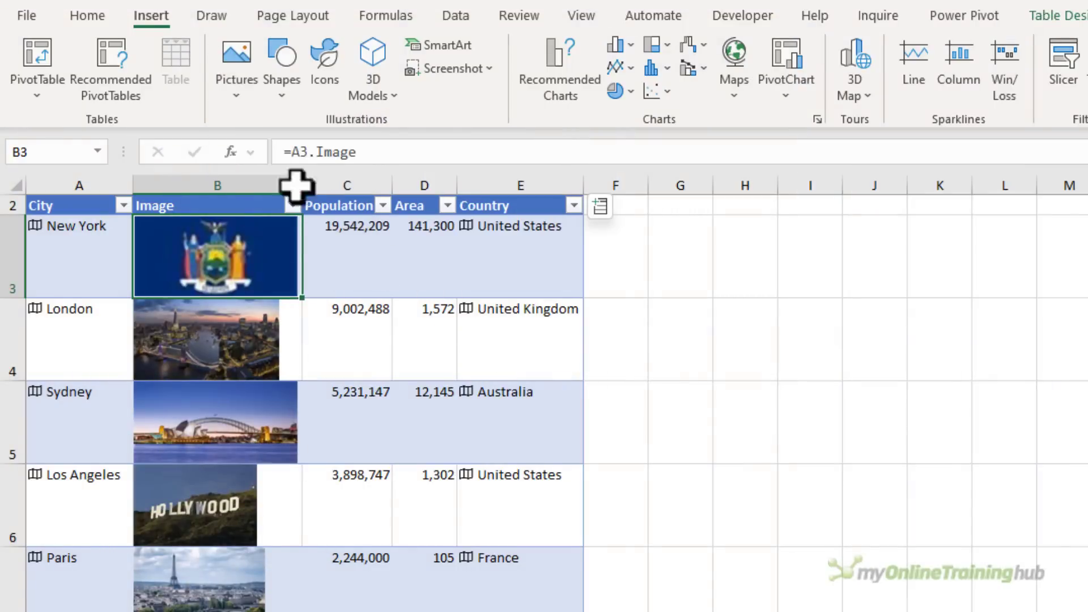
left_click(93, 16)
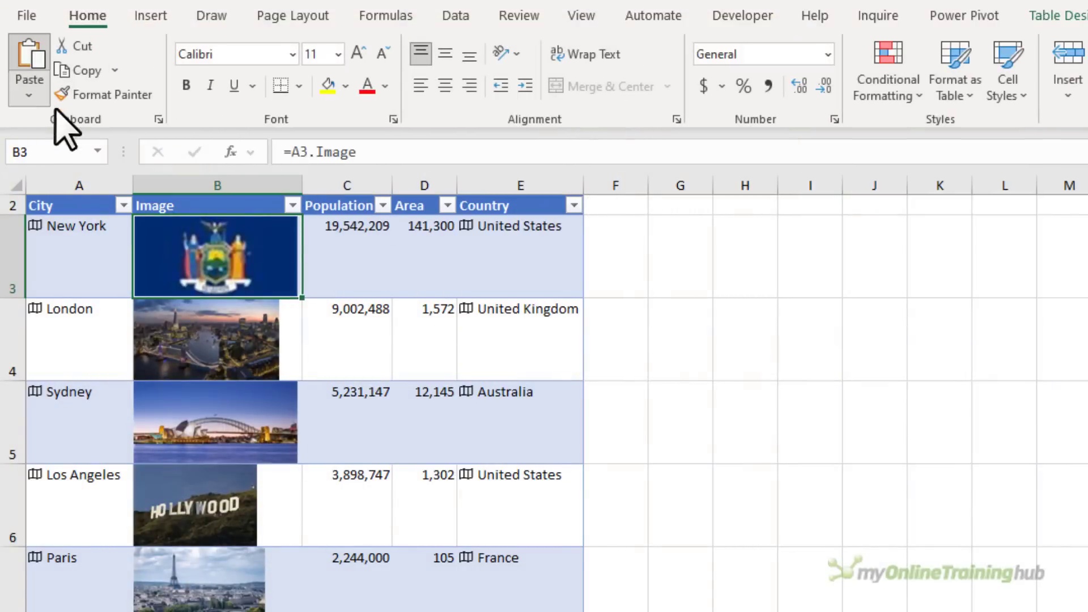
left_click(29, 95)
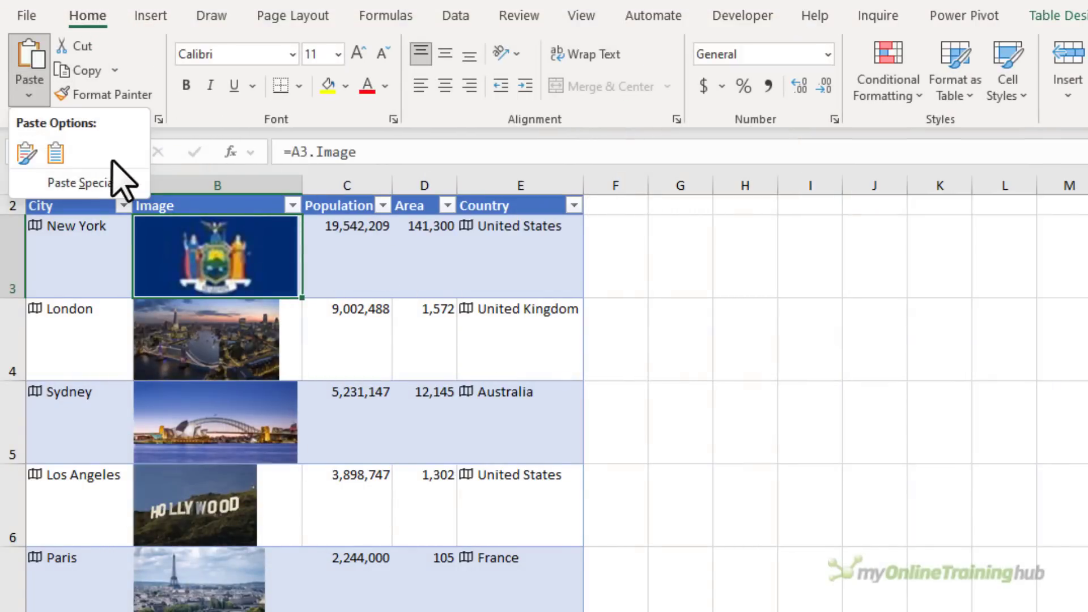
right_click(347, 239)
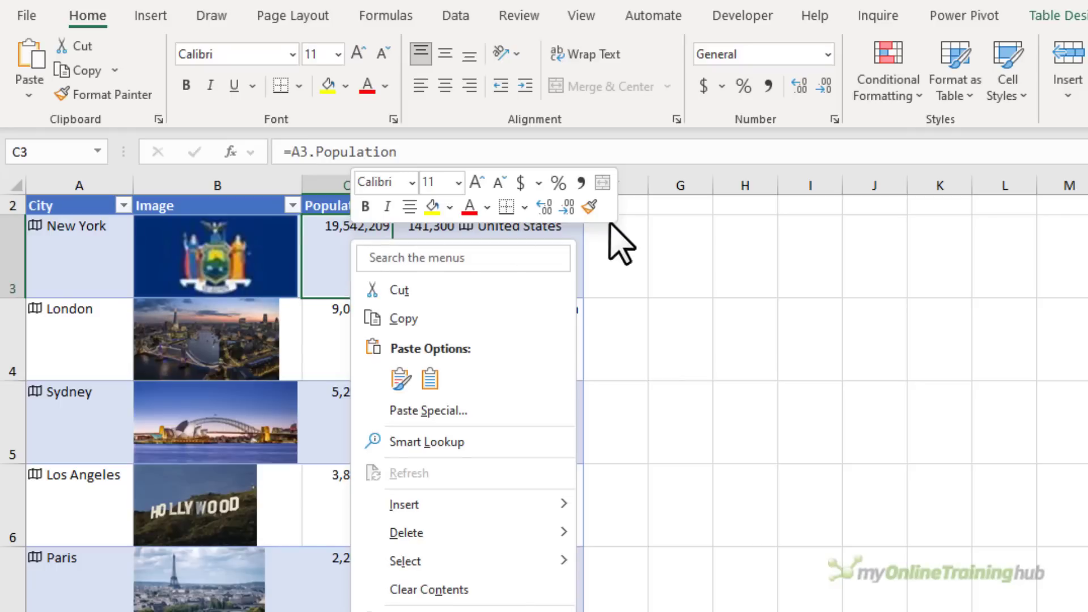
key("Escape")
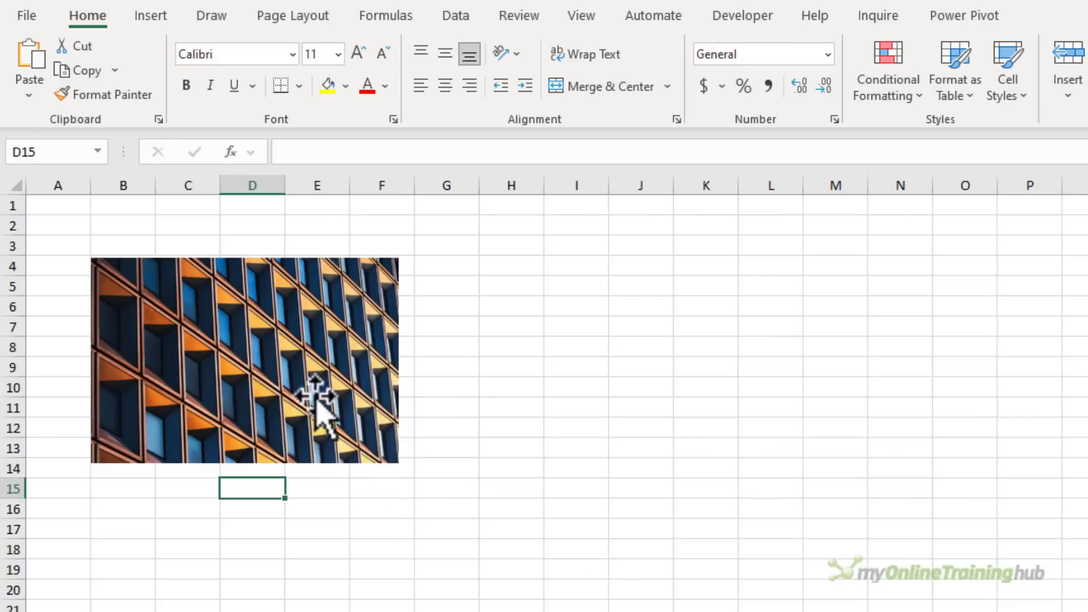
Nudge the building picture slightly right and deselect it
left_click_drag(315, 400, 321, 343)
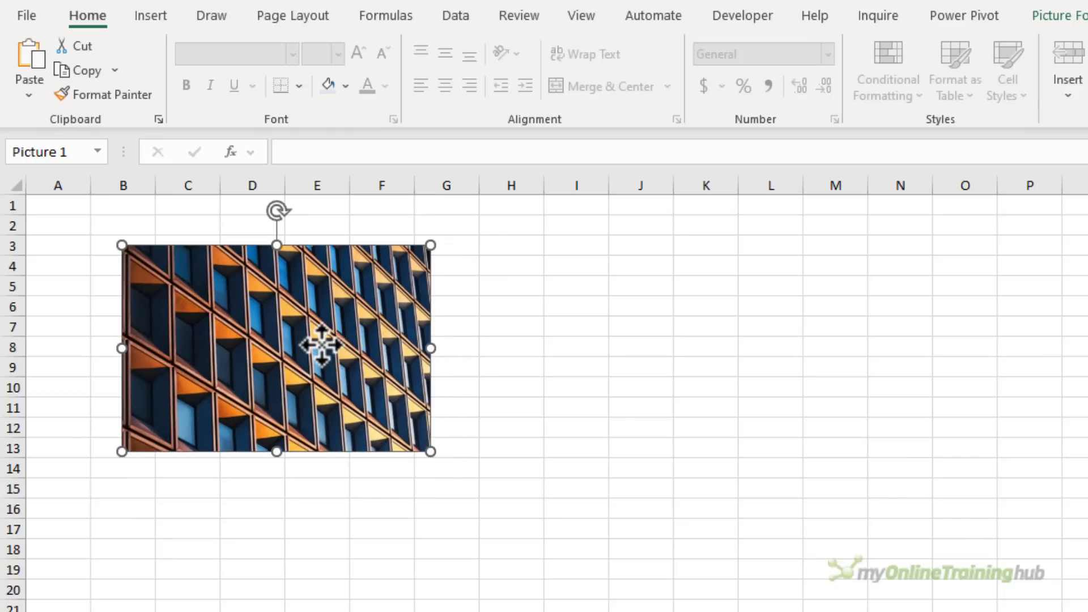
left_click(502, 287)
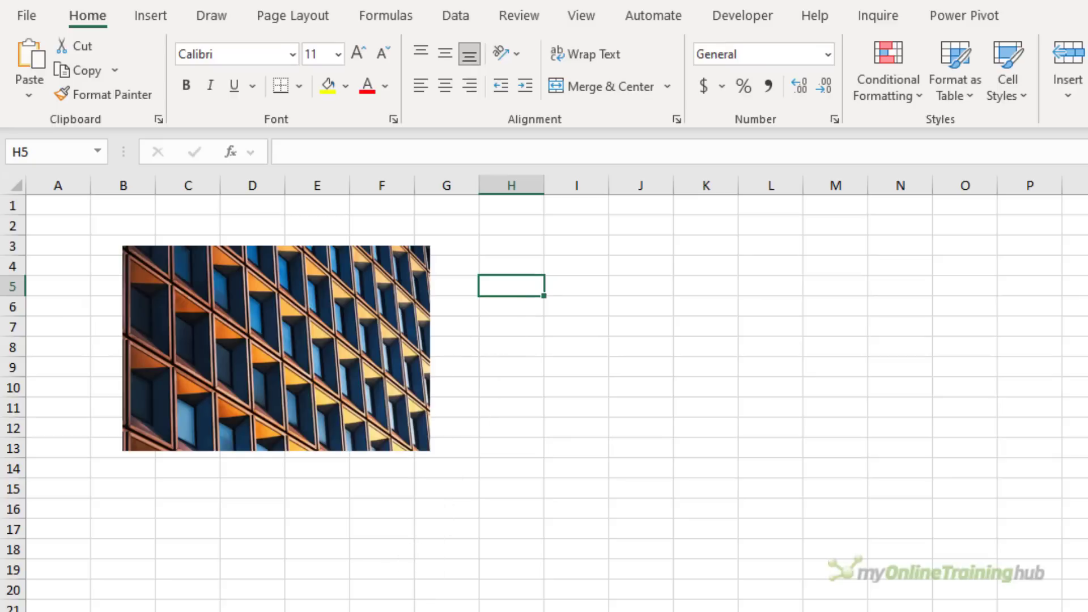
key("ctrl+Page_Down")
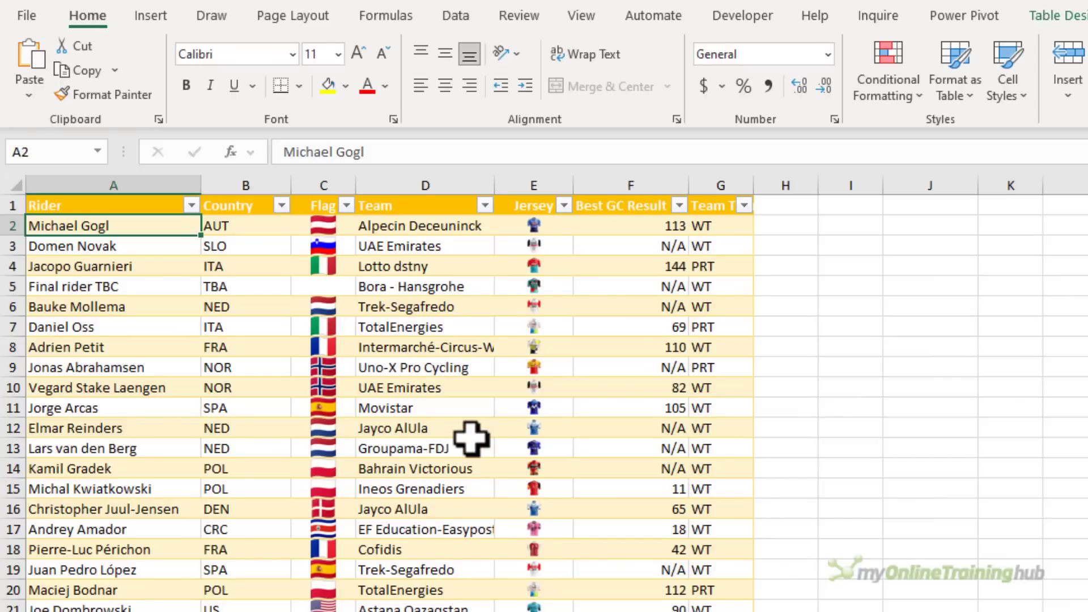
Insert a PivotTable from the rider table at Pivot!$B$3 on the existing Pivot sheet
key("Right")
key("Right")
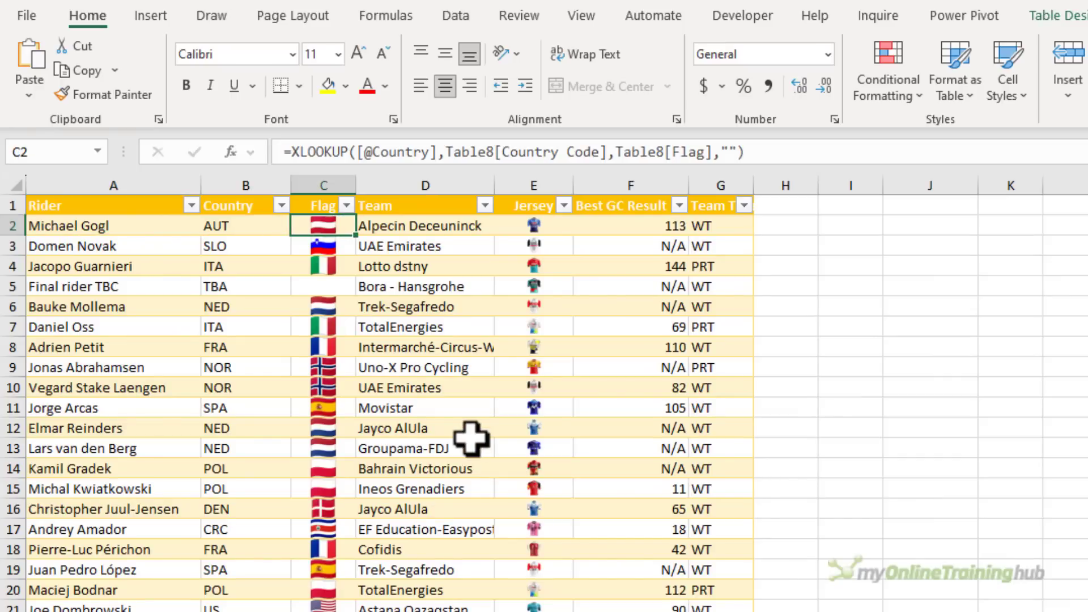
key("Right")
key("Right")
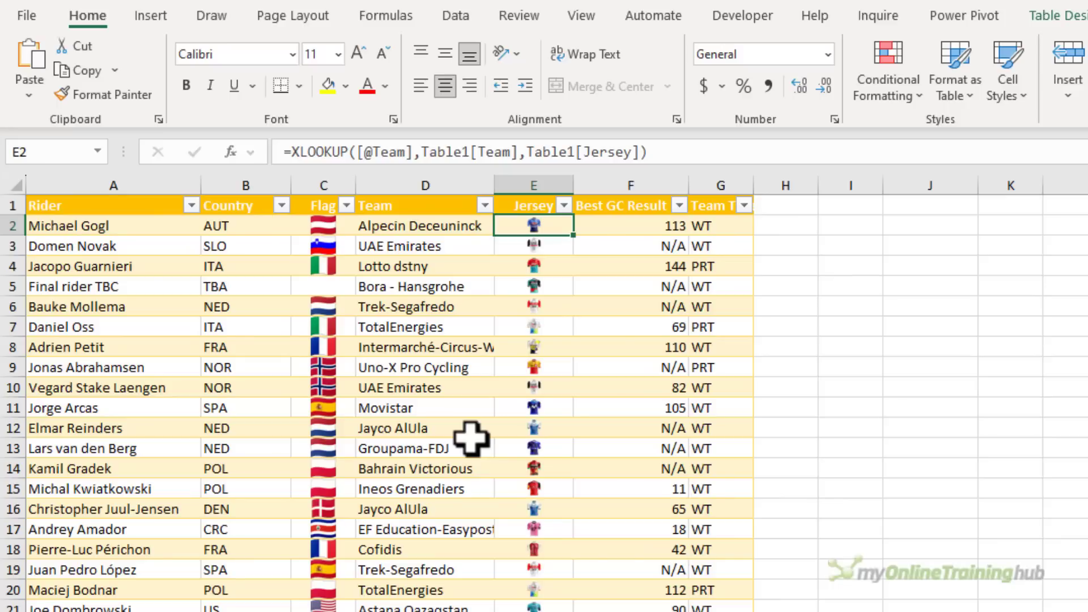
left_click(149, 16)
left_click(51, 80)
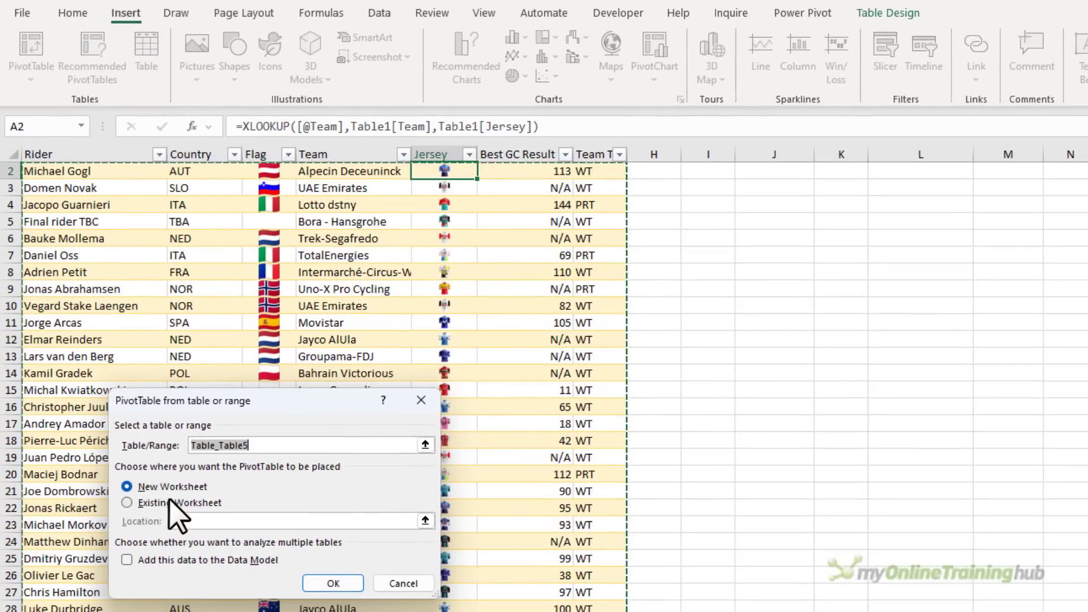
left_click(188, 554)
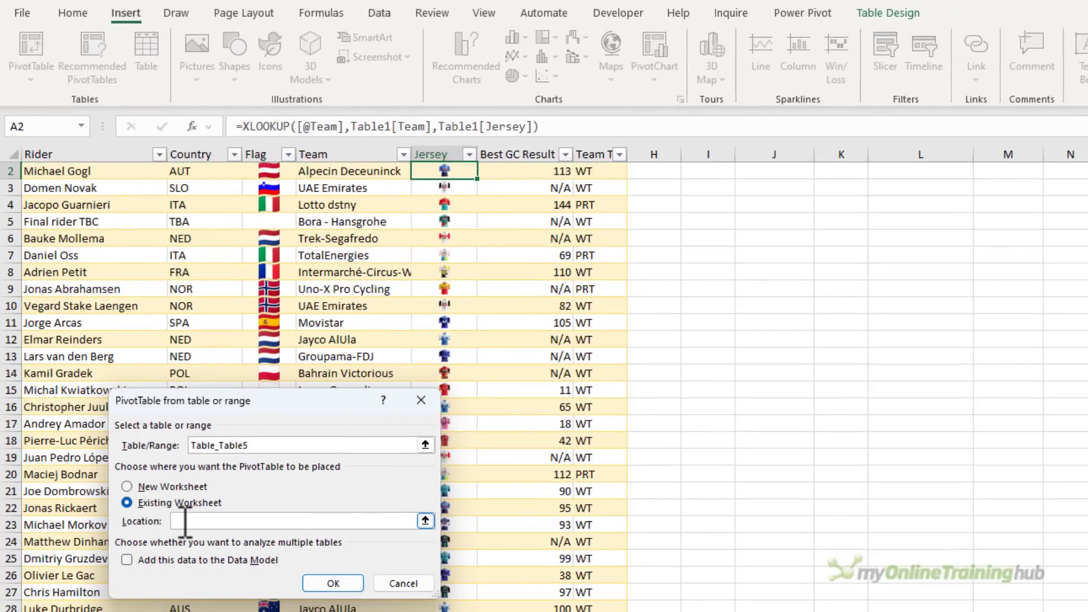
key("ctrl+Page_Down")
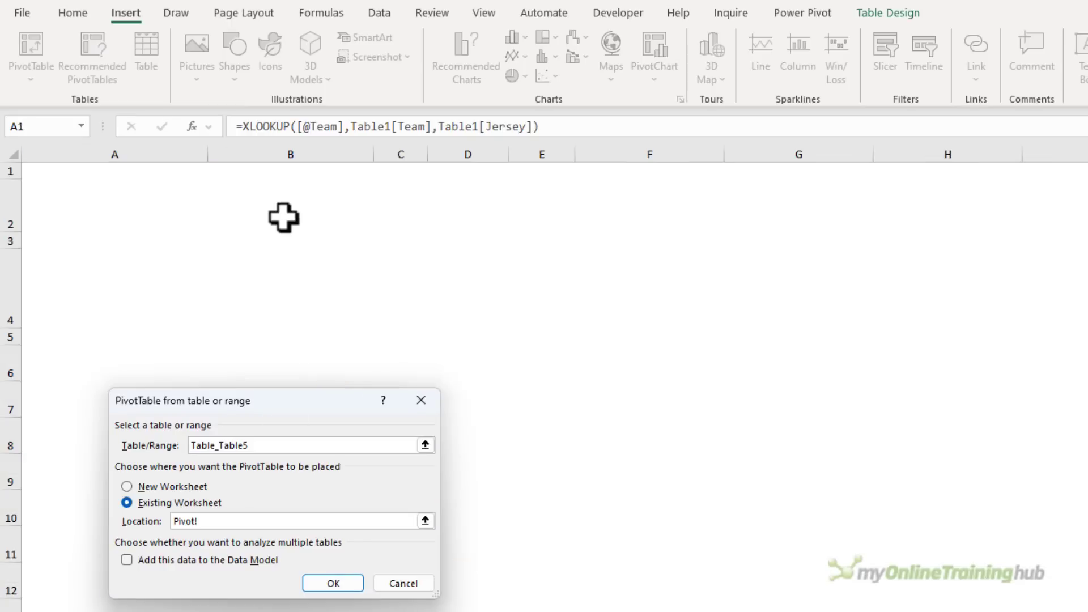
left_click(284, 212)
left_click(279, 242)
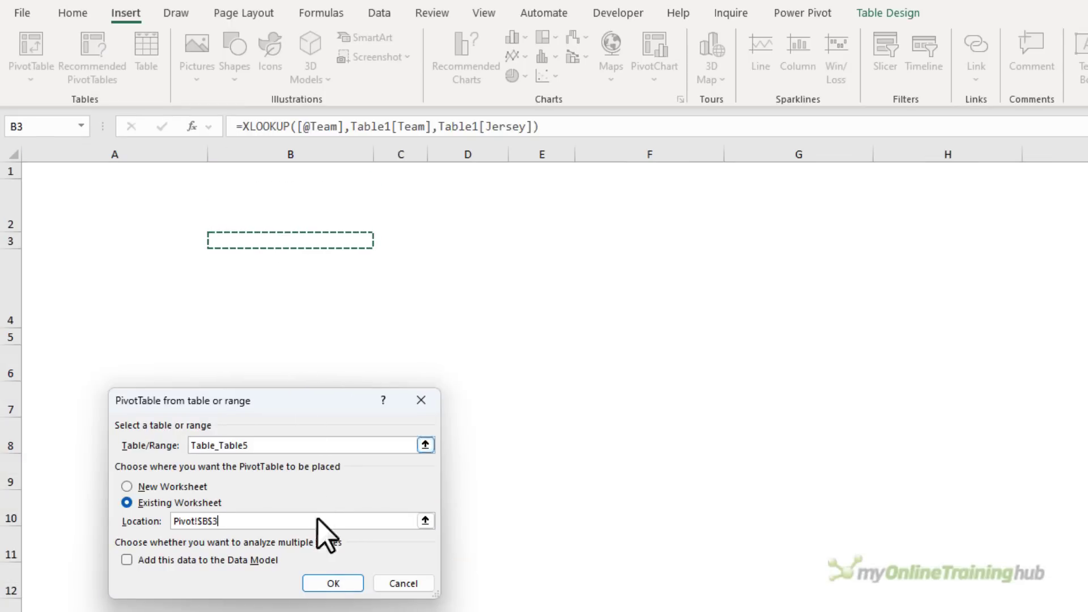
left_click(329, 583)
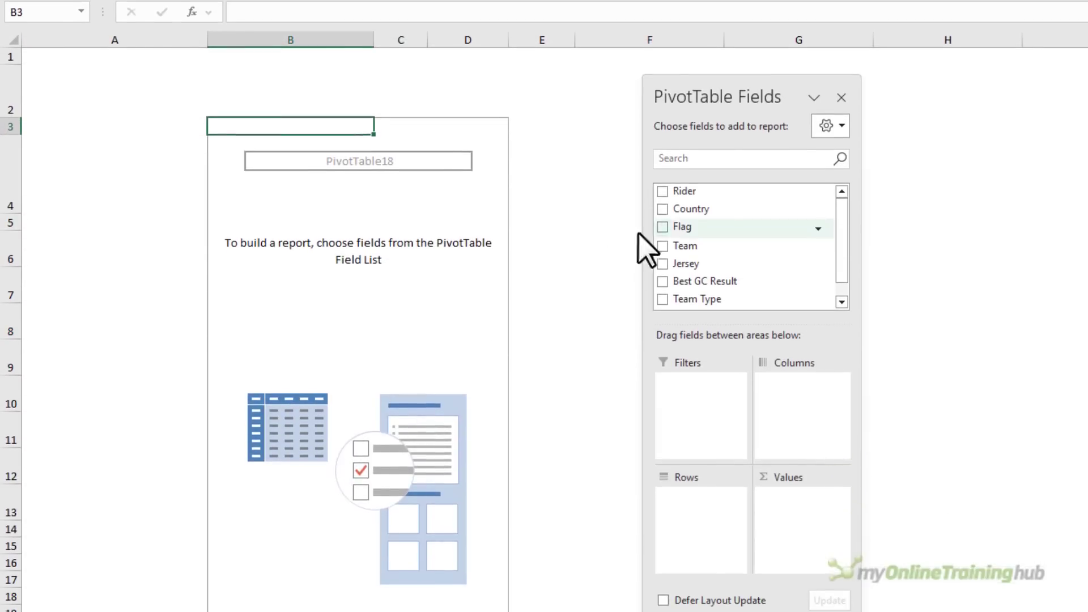
Put Rider and Flag in Rows, Jersey and Team in Columns, and Best GC Result in Values
left_click_drag(690, 192, 687, 510)
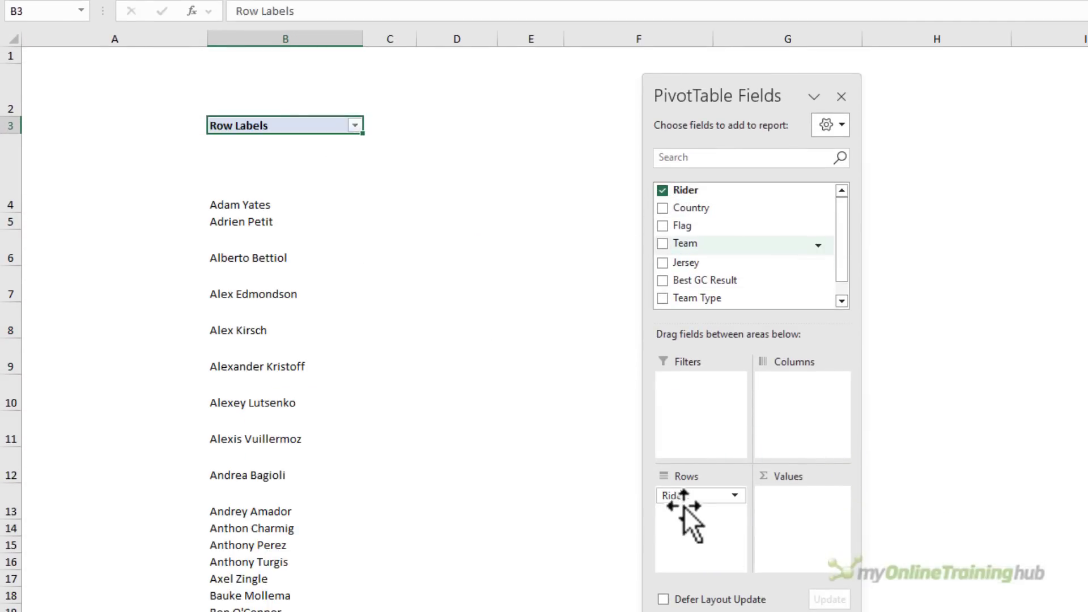
left_click_drag(696, 225, 704, 512)
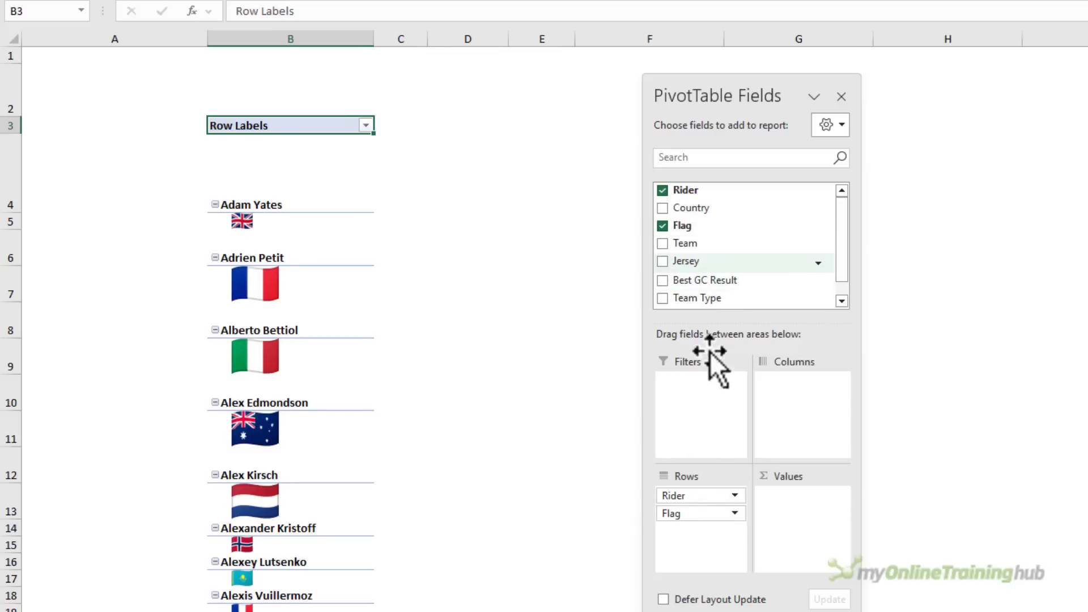
left_click_drag(713, 257, 773, 400)
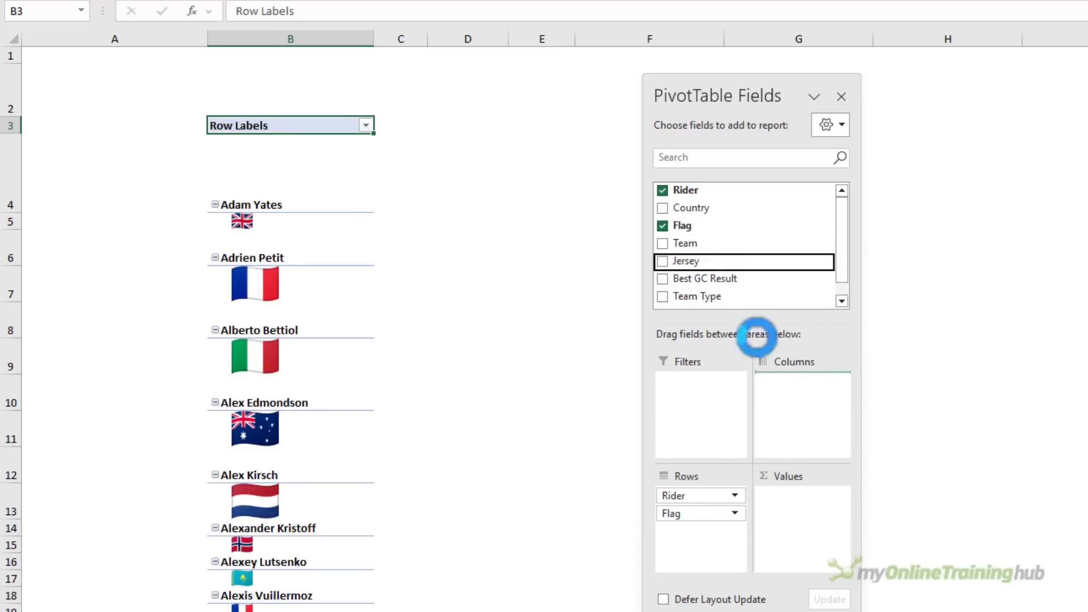
left_click_drag(702, 243, 772, 379)
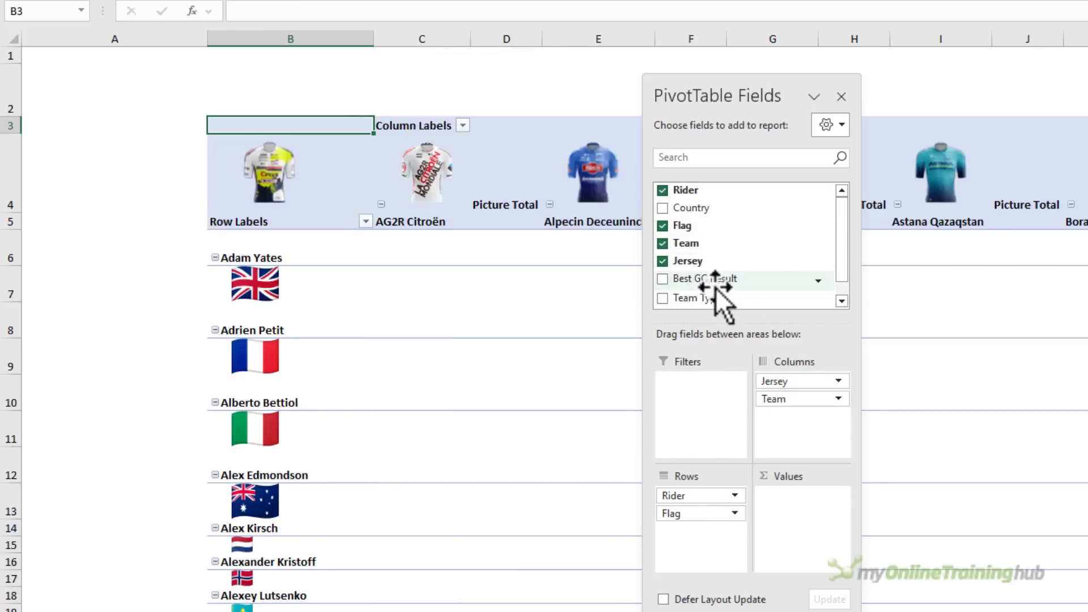
left_click_drag(722, 279, 782, 498)
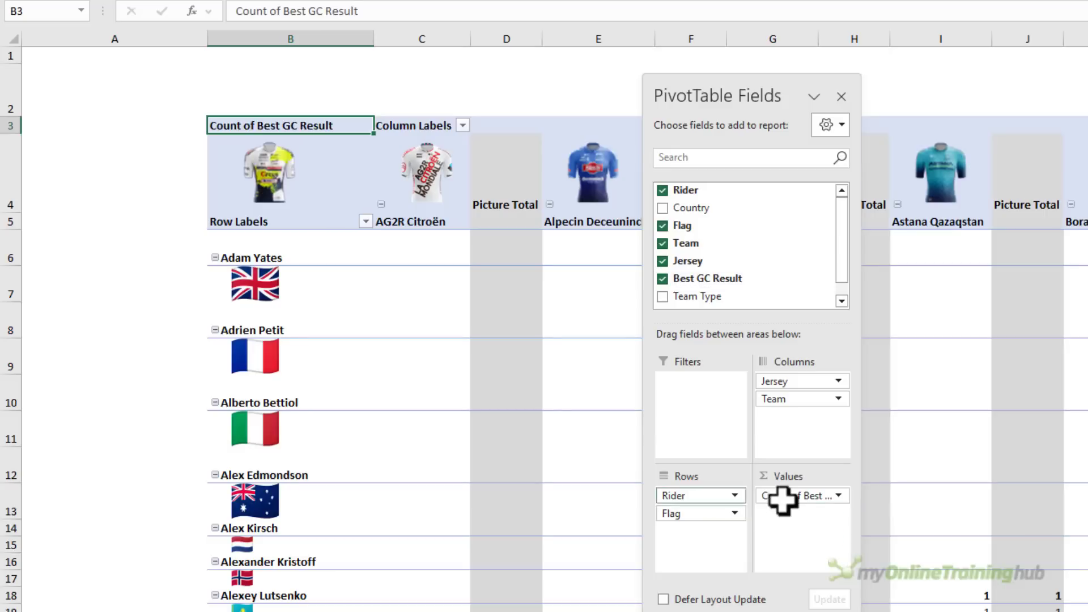
right_click(413, 258)
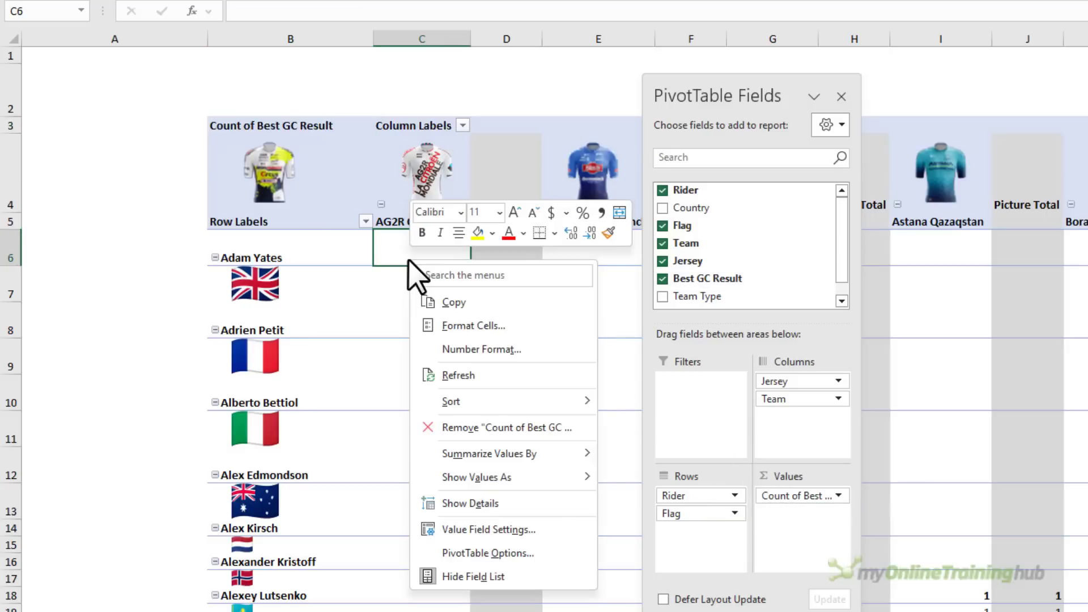
Summarize Best GC Result as Sum, hide subtotals and switch to tabular report layout
mouse_move(558, 453)
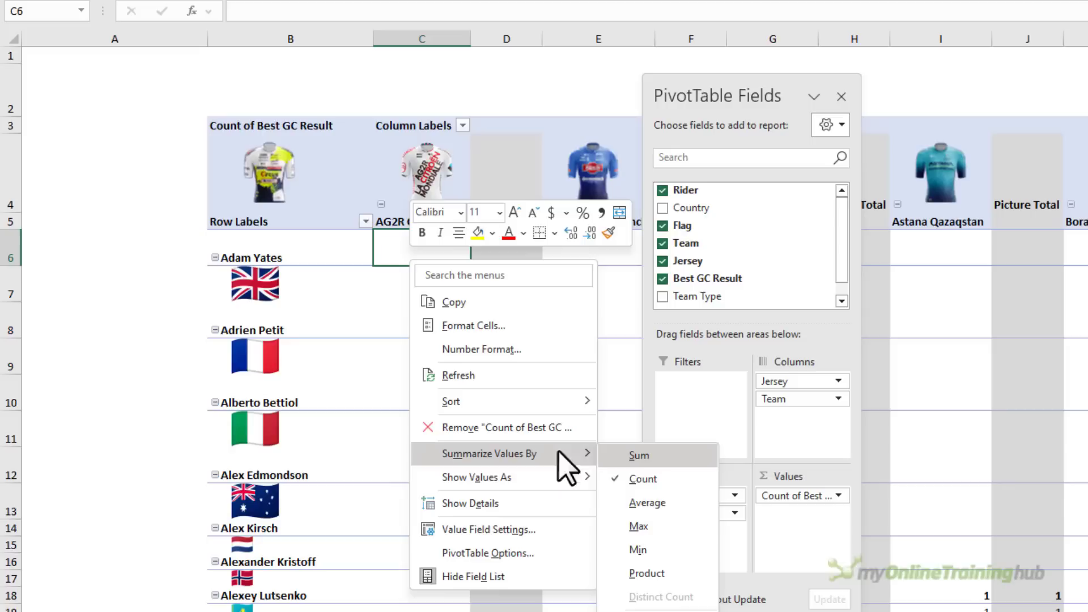
left_click(670, 454)
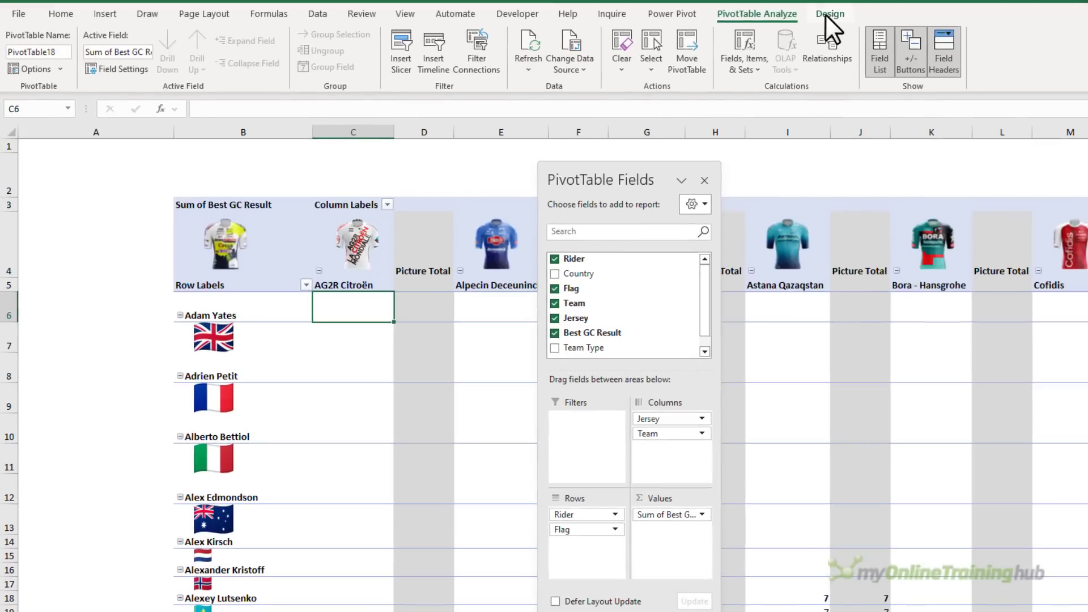
left_click(825, 13)
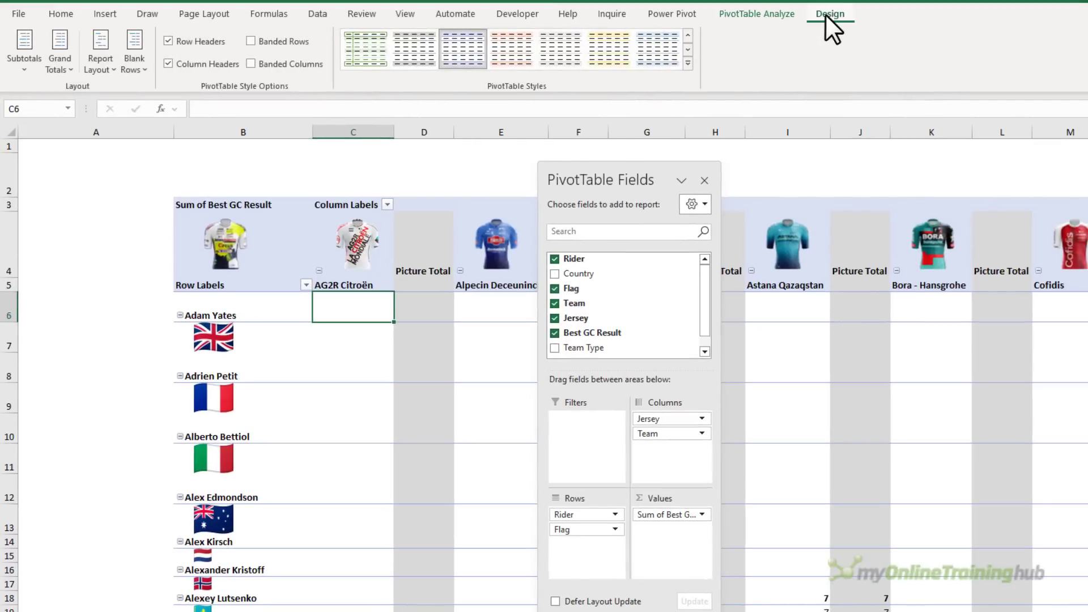
left_click(25, 75)
left_click(47, 104)
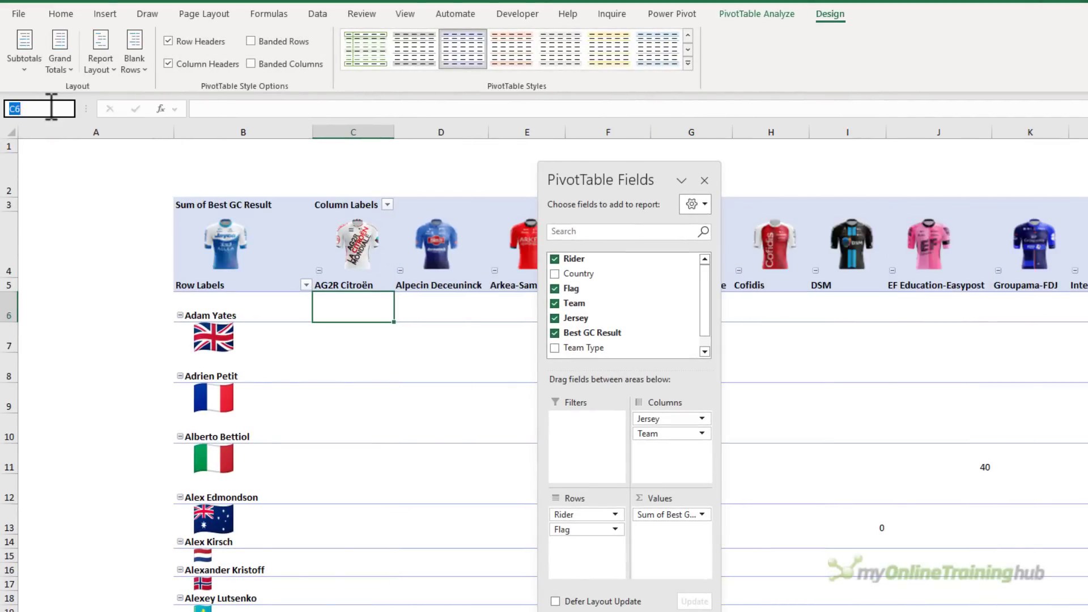
left_click(97, 68)
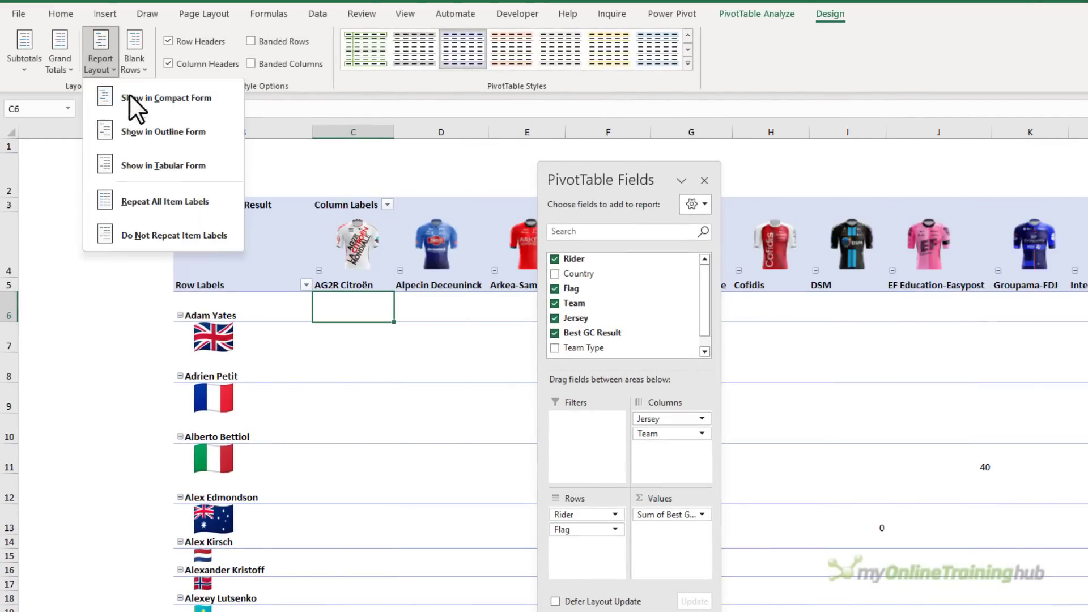
left_click(215, 164)
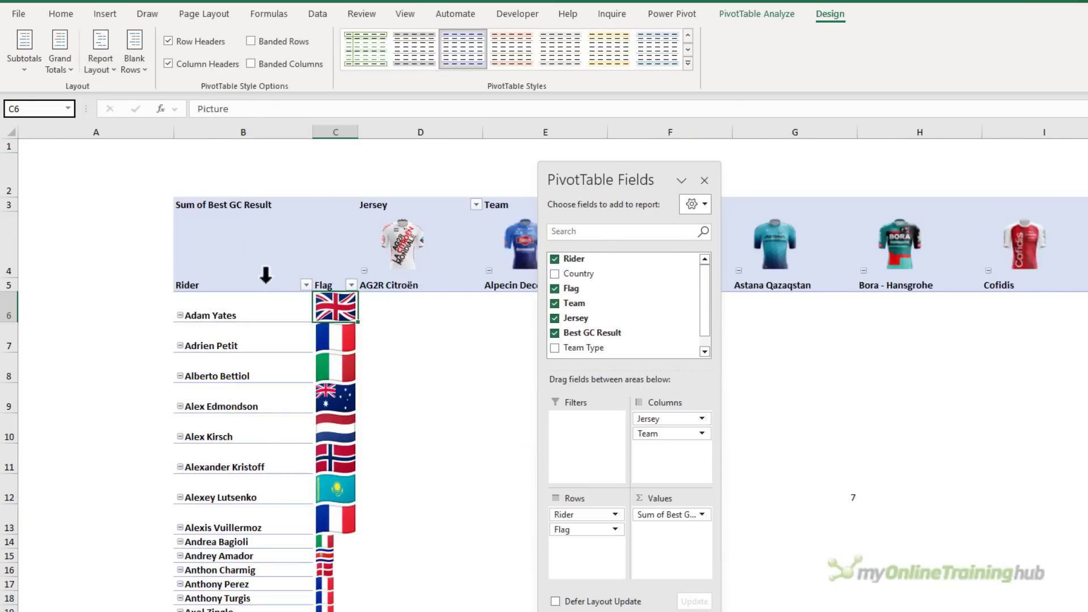
Sort riders ascending by Sum of Best GC Result
left_click(265, 276)
left_click(274, 285)
left_click(305, 285)
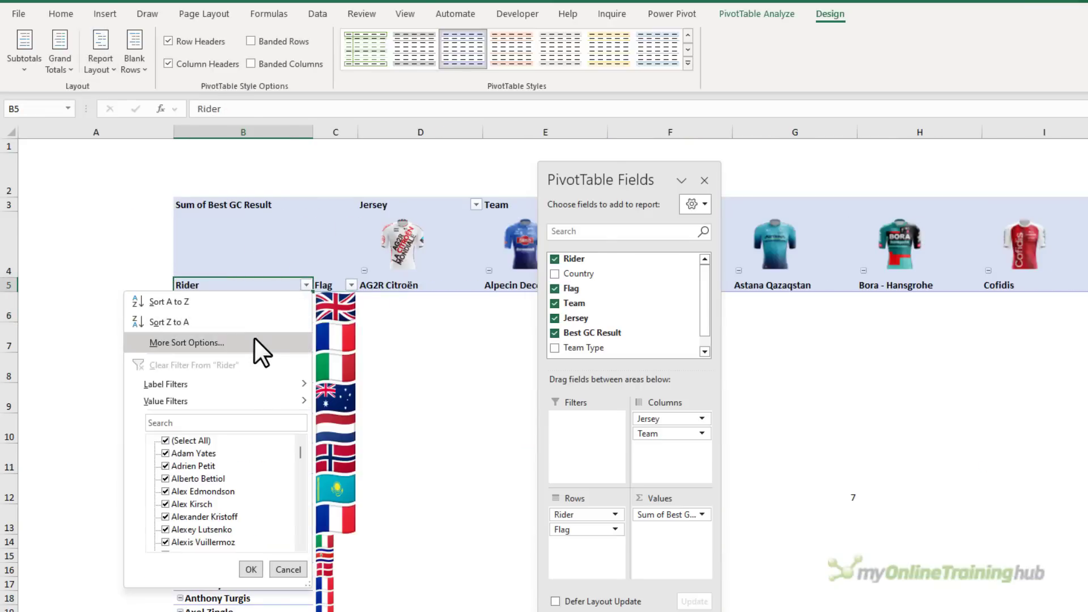
left_click(254, 341)
left_click(199, 343)
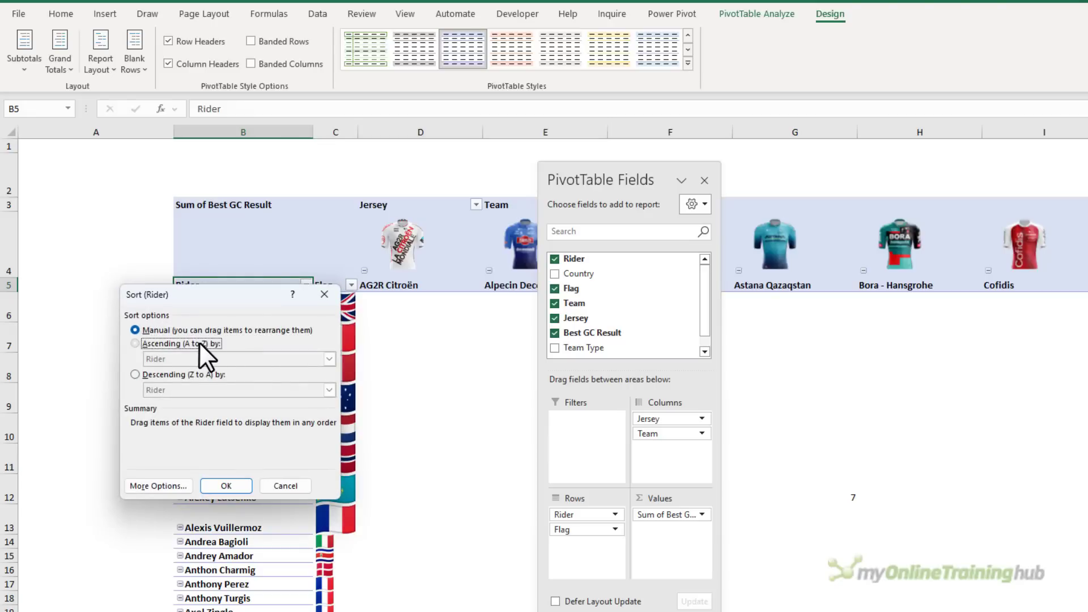
left_click(329, 359)
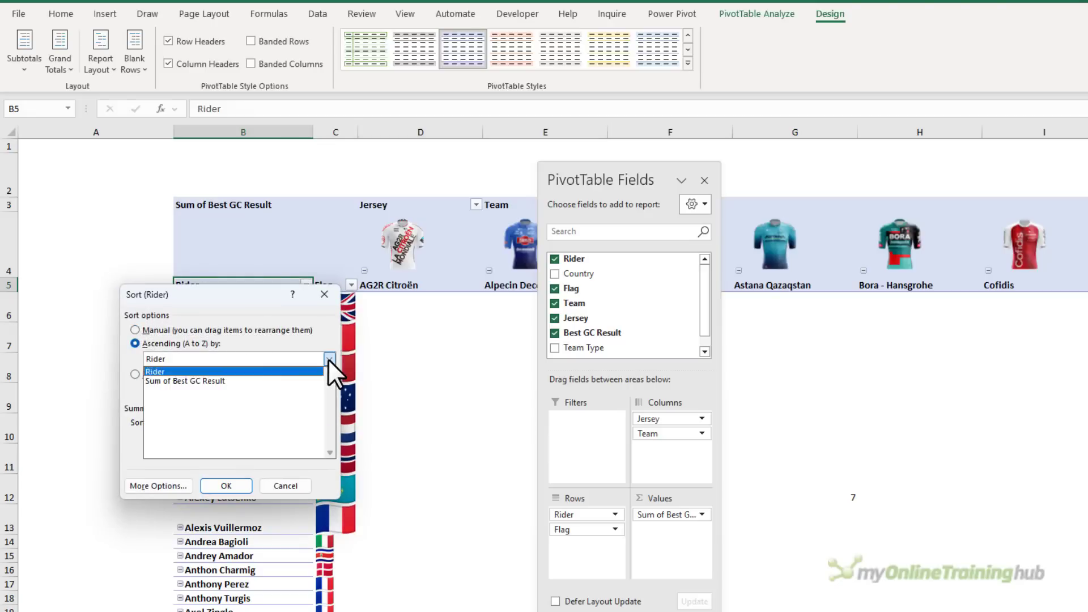
left_click(239, 380)
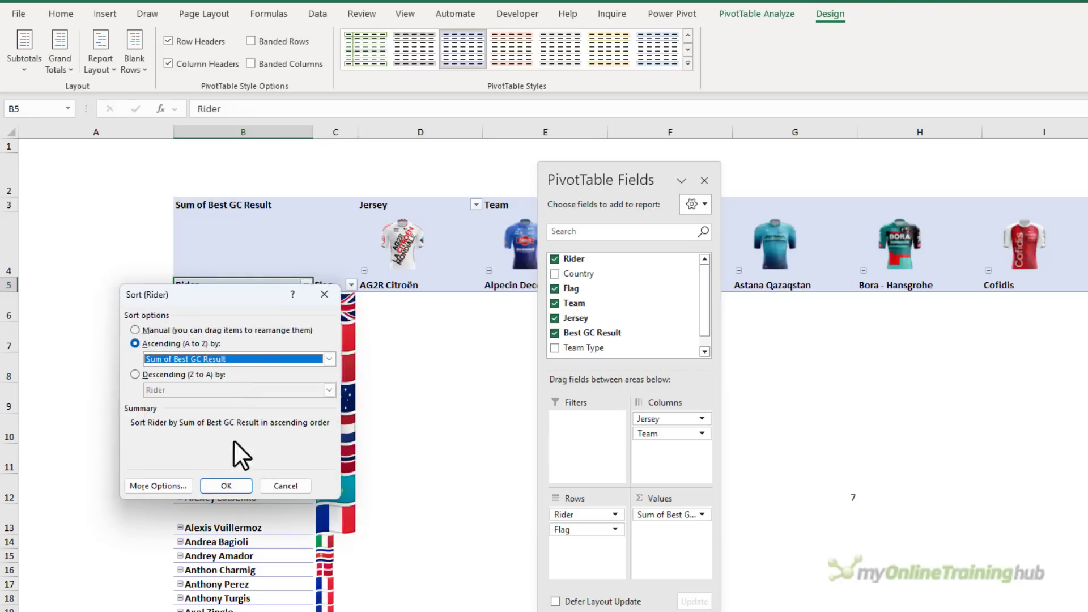
left_click(229, 486)
left_click(276, 274)
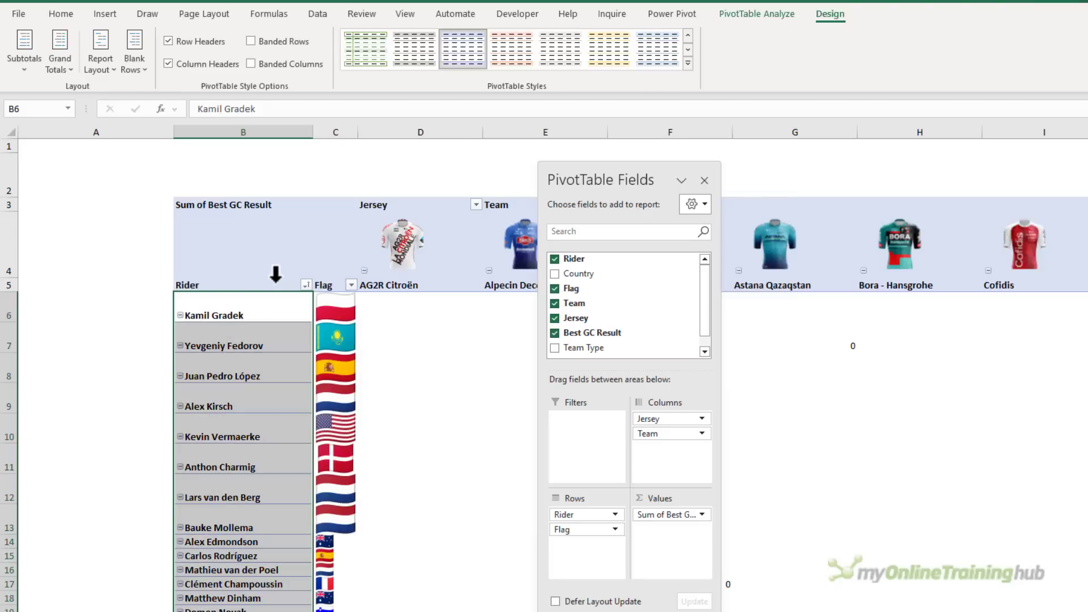
Middle-align the rider names and all PivotTable values vertically
left_click(66, 9)
left_click(309, 40)
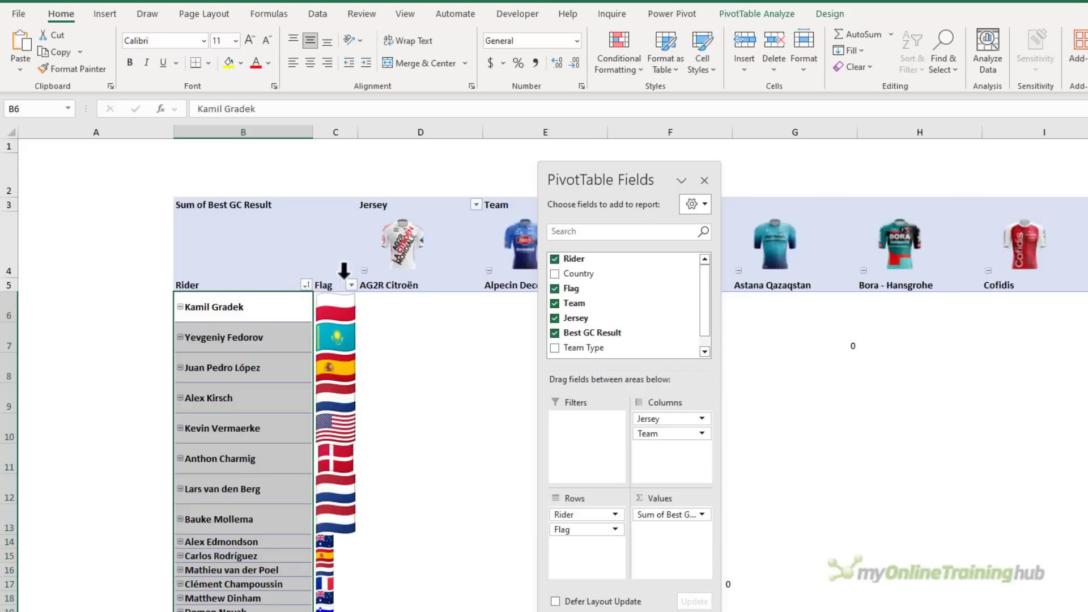
left_click(381, 276)
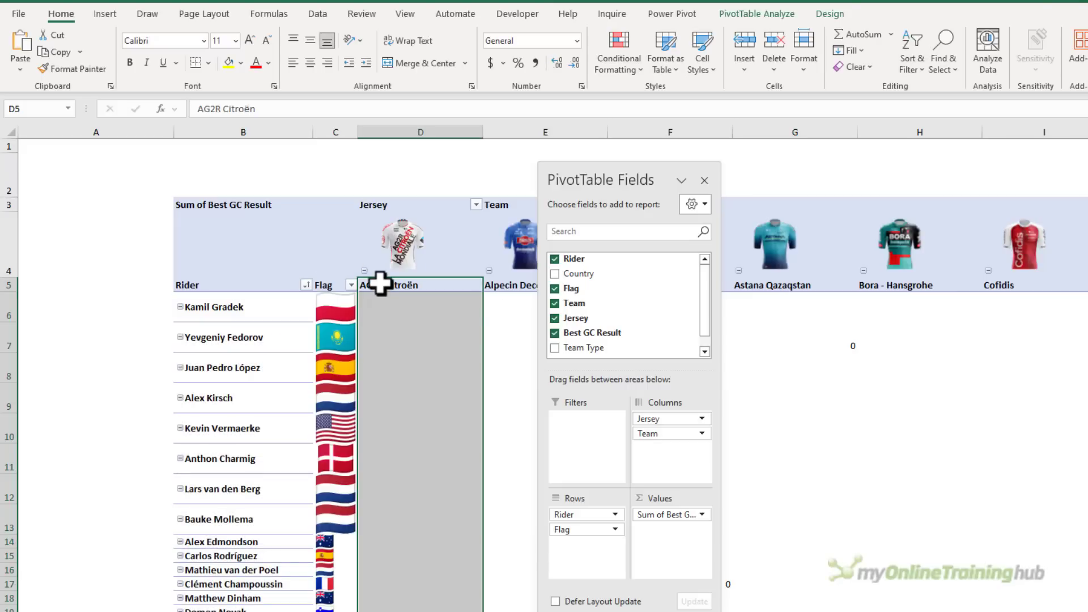
key("ctrl+shift+End")
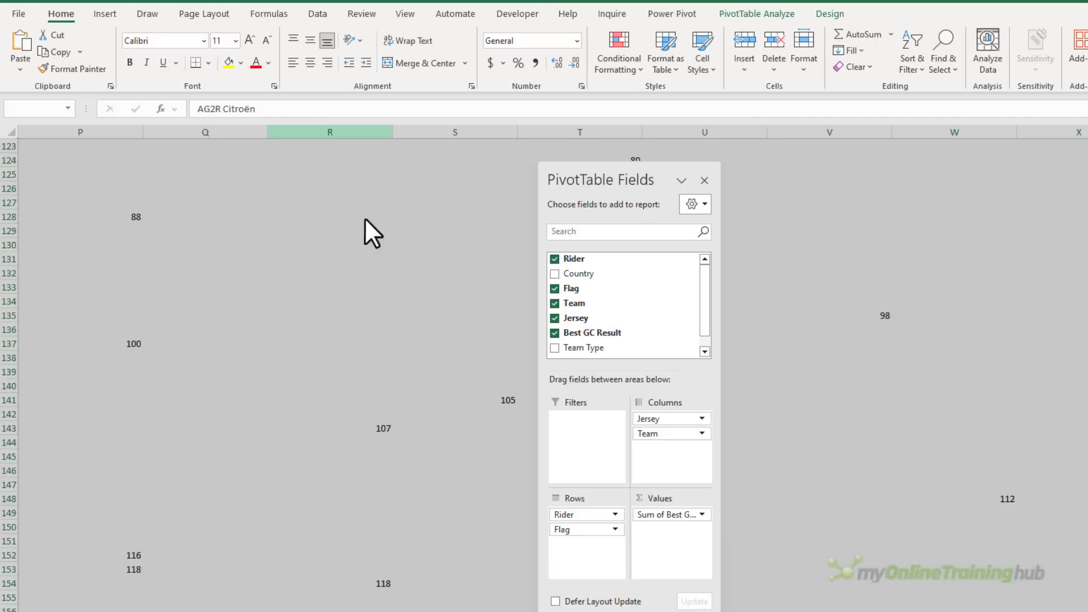
left_click(309, 40)
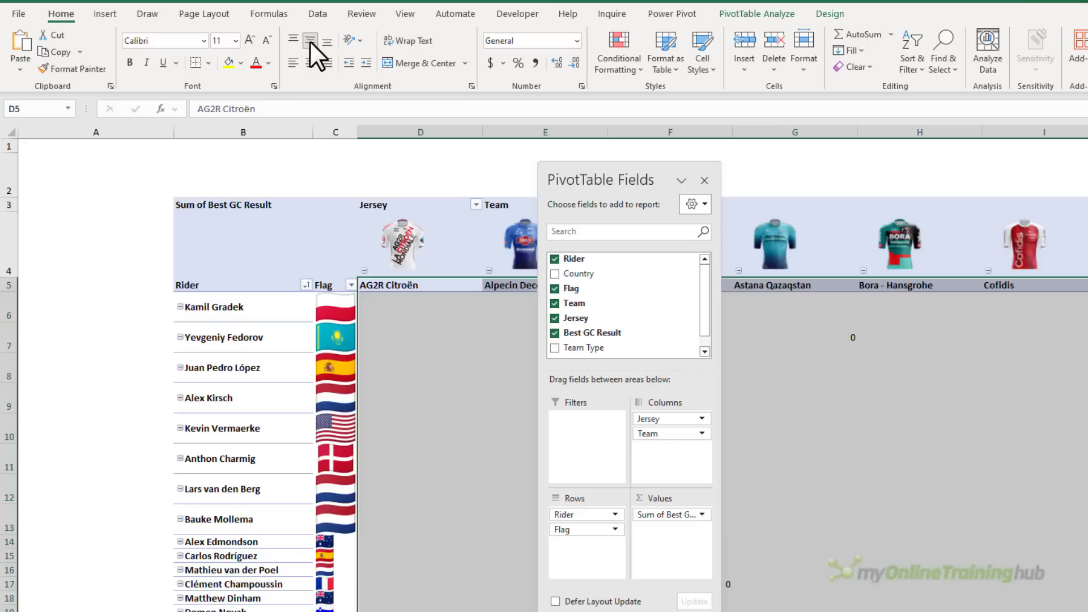
Horizontally centre the team name labels and the row of jersey pictures
left_click(311, 61)
left_click(387, 238)
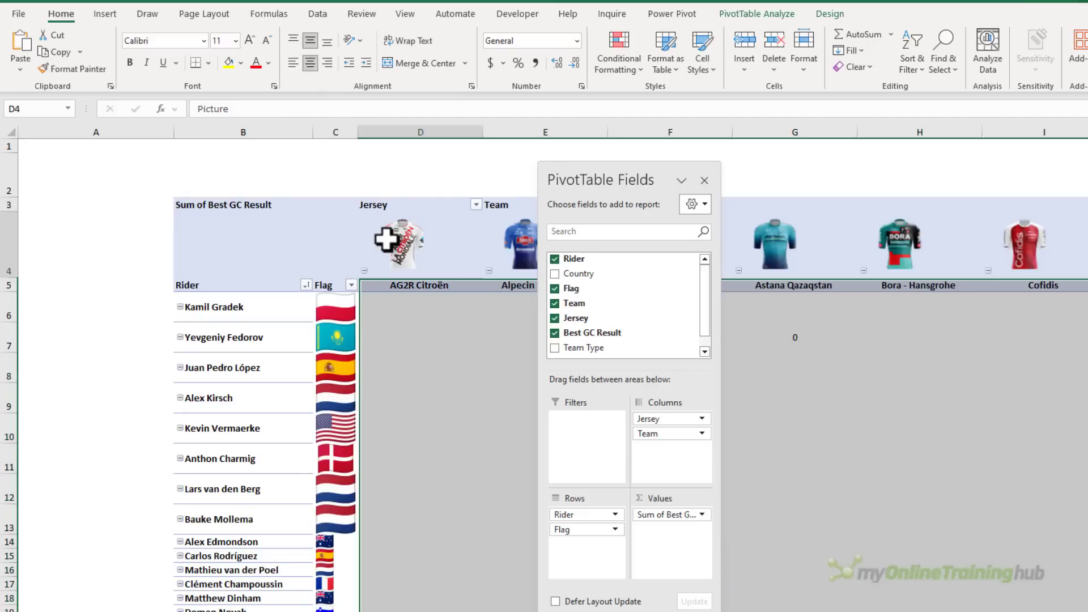
key("ctrl+shift+Right")
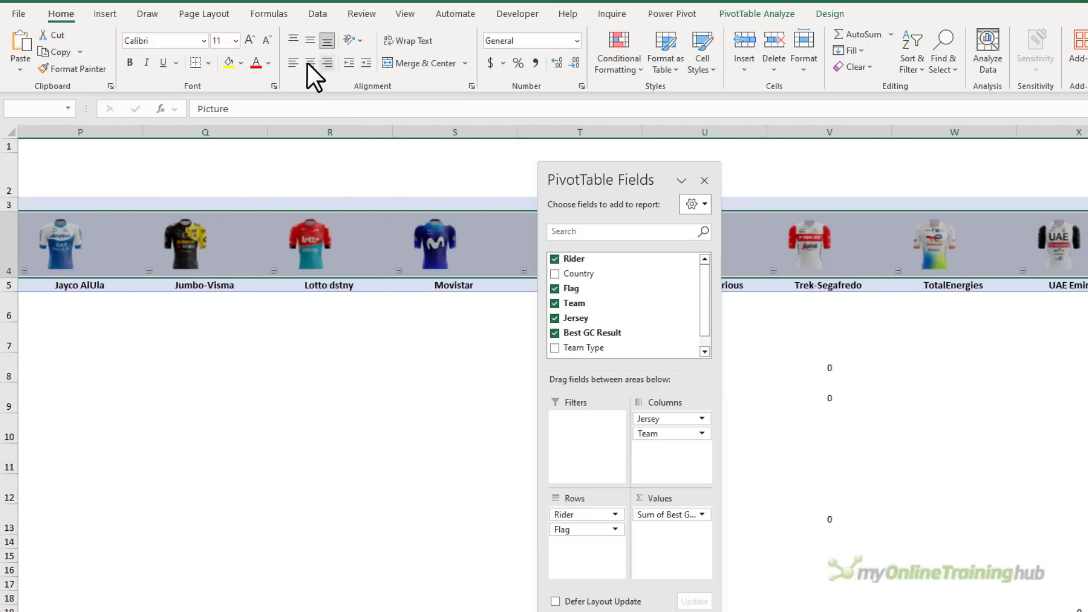
left_click(310, 62)
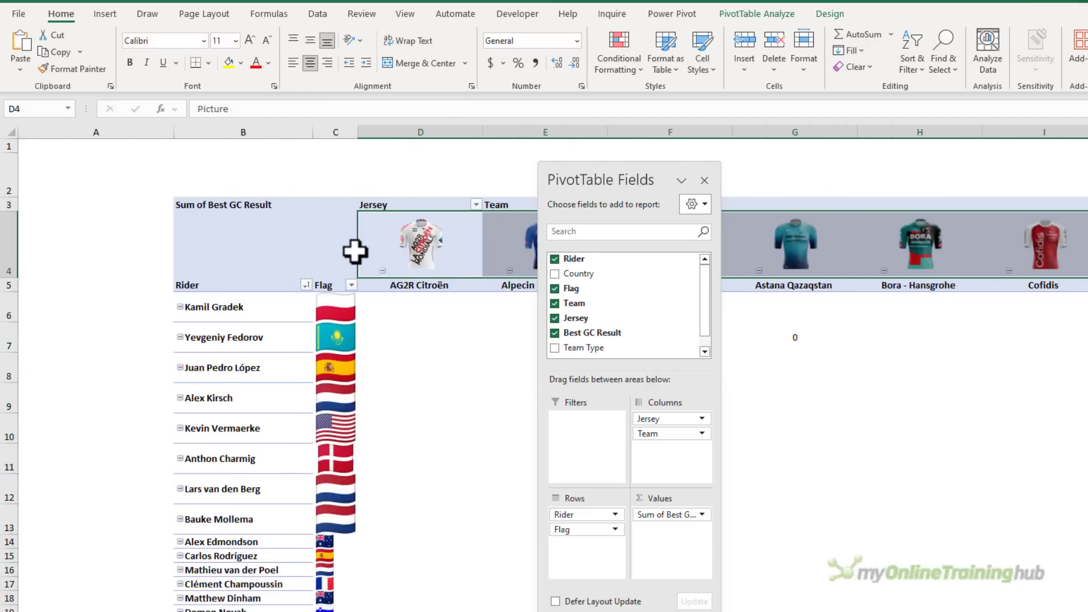
key("Down")
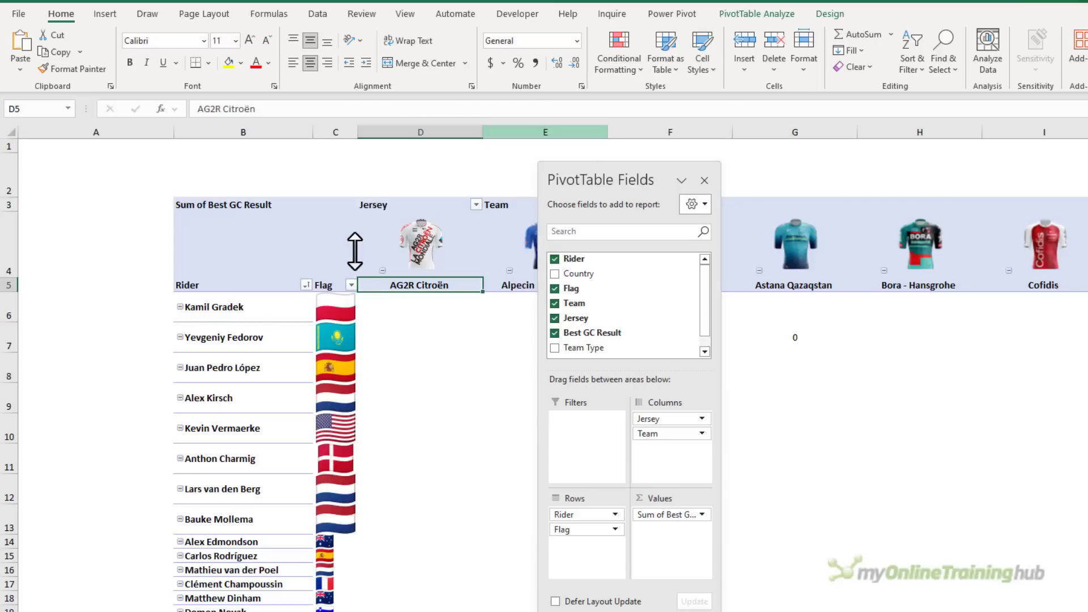
Add a Team slicer left of the PivotTable, make it taller, and filter to DSM
right_click(598, 304)
left_click(671, 376)
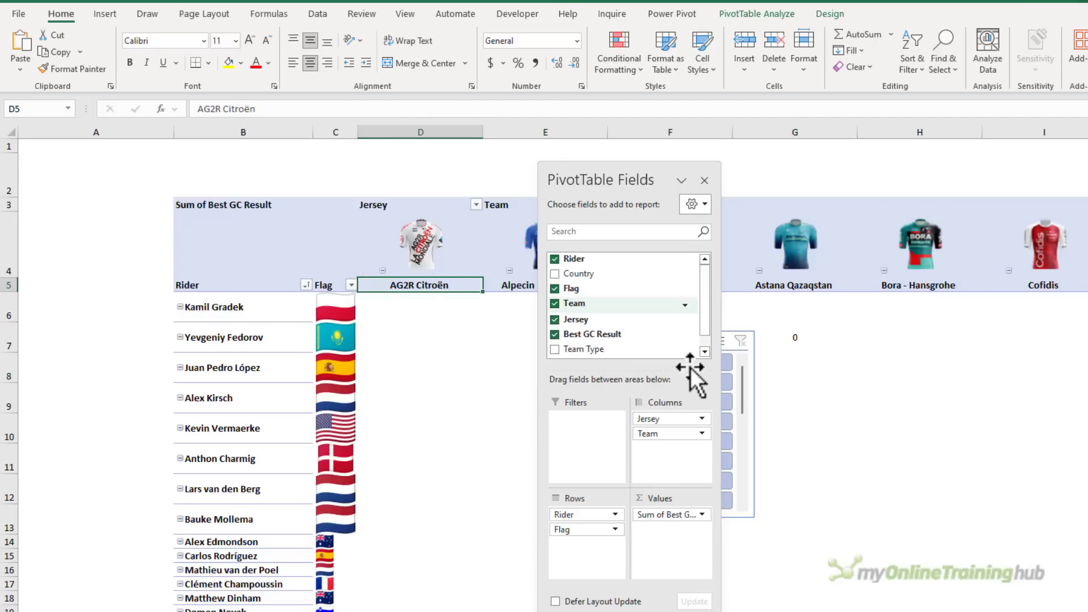
left_click_drag(729, 343, 141, 210)
left_click_drag(102, 385, 100, 533)
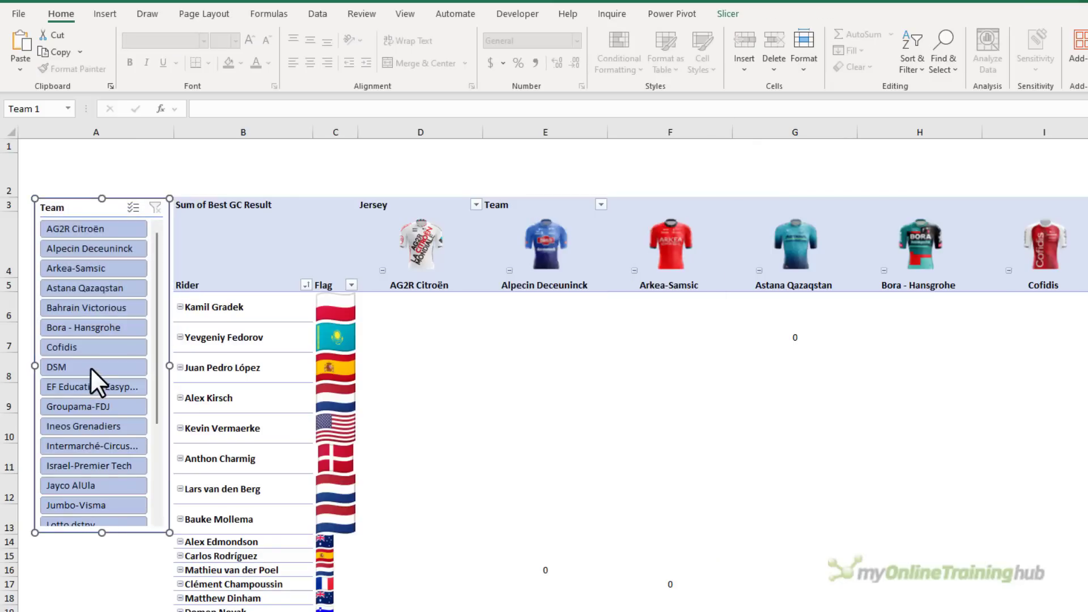
left_click(92, 368)
left_click(92, 369)
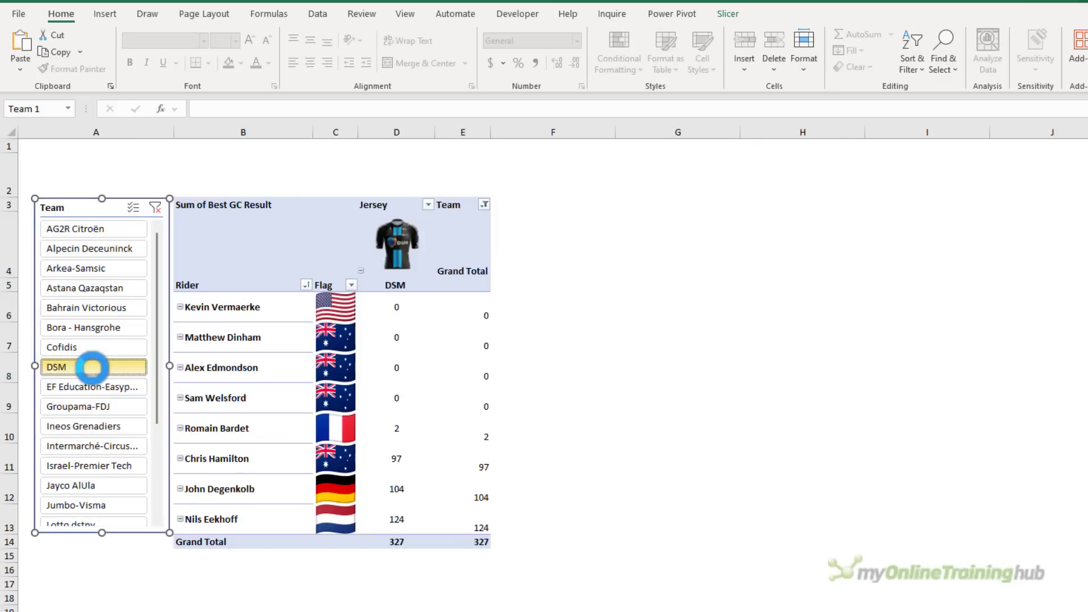
Turn grand totals off for rows and columns, apply a light yellow style, and restyle the slicer to match
left_click(476, 307)
left_click(827, 14)
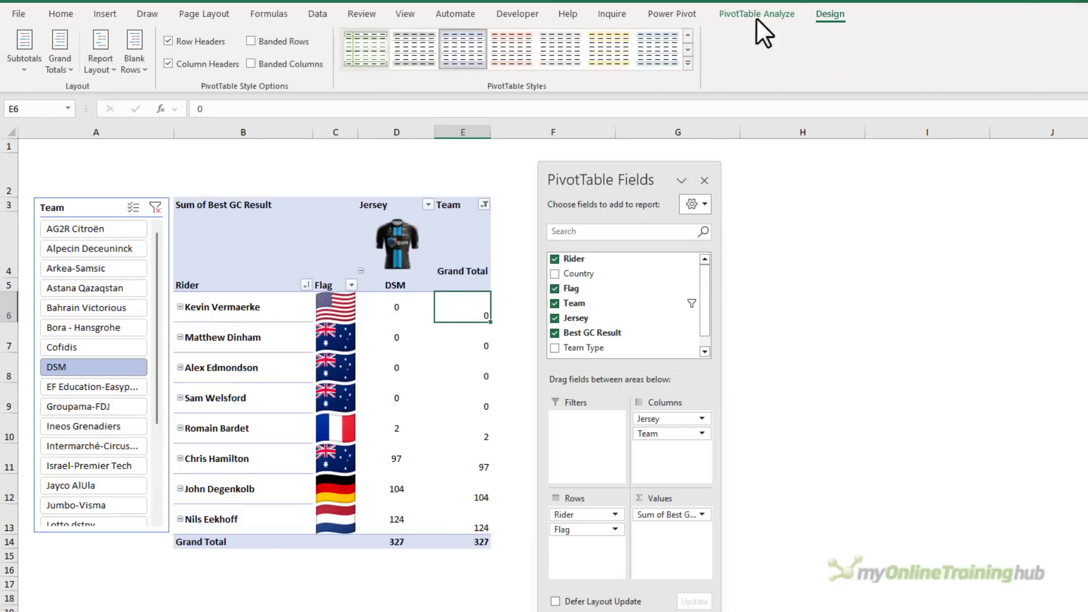
left_click(64, 62)
left_click(72, 91)
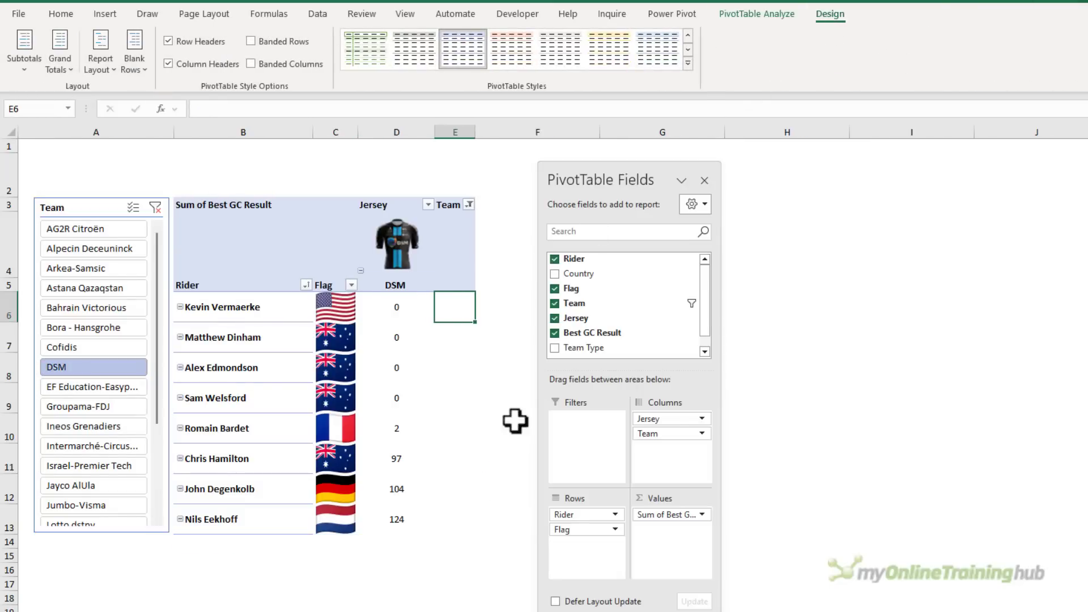
left_click(688, 62)
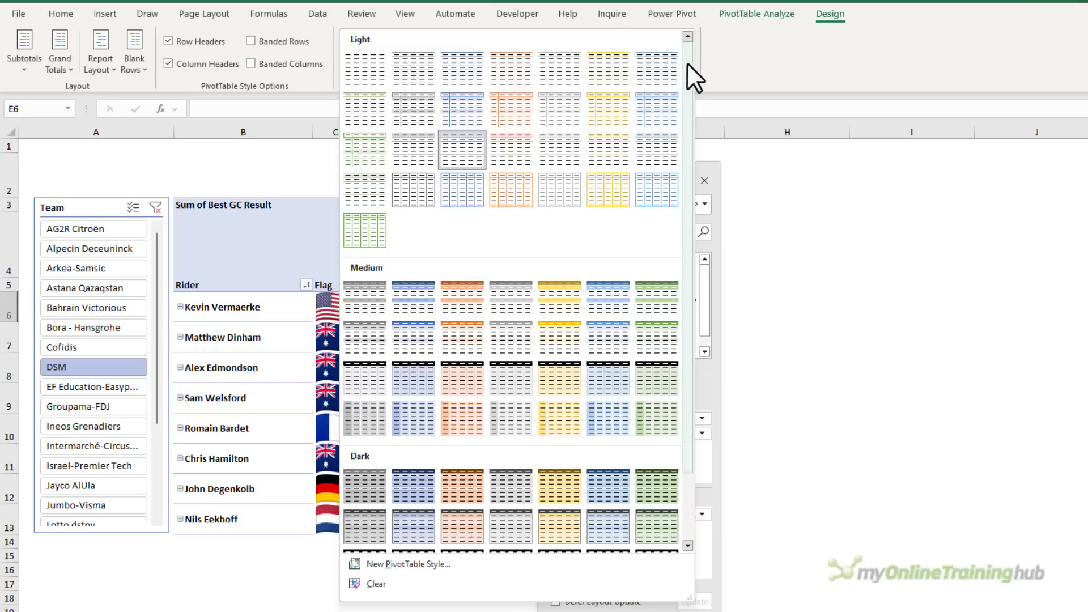
left_click(602, 66)
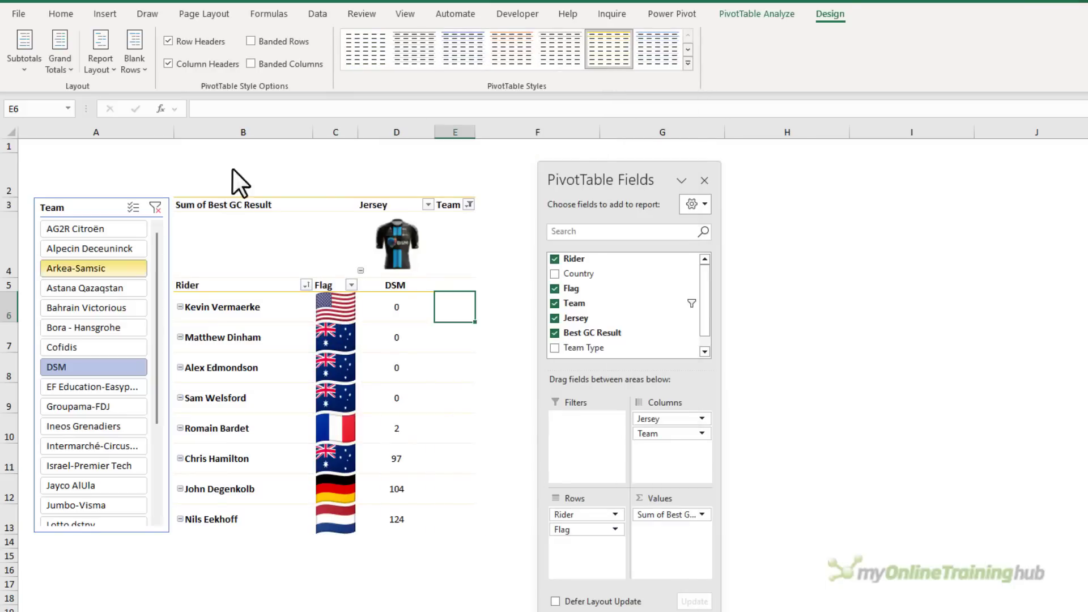
left_click(96, 209)
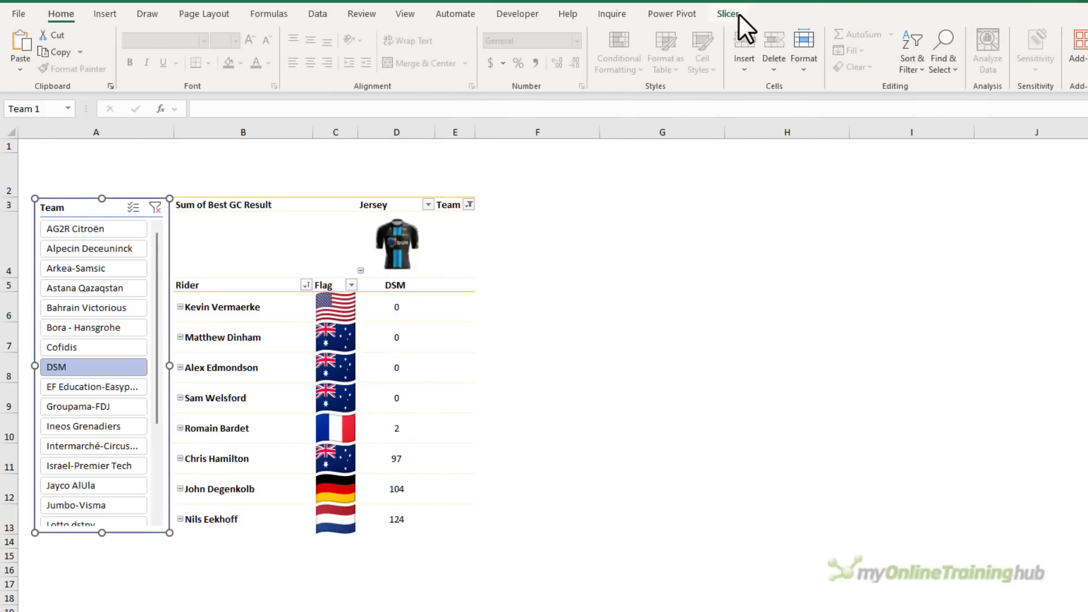
left_click(735, 13)
key("Escape")
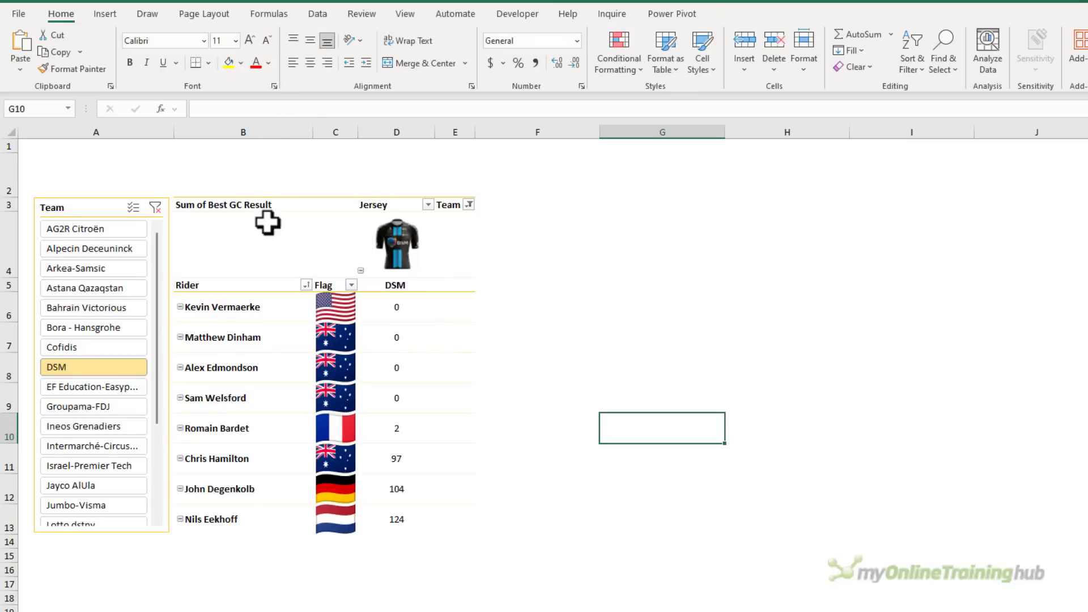
Hide field headers and +/- buttons, and blank out the Sum of Best GC Result caption
left_click(263, 282)
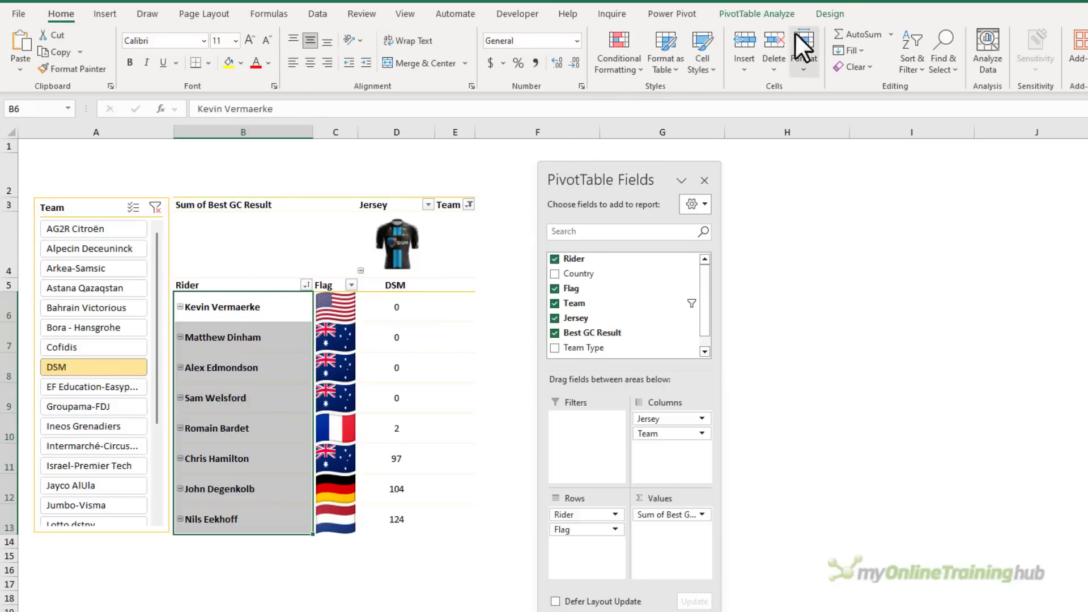
left_click(825, 16)
left_click(792, 16)
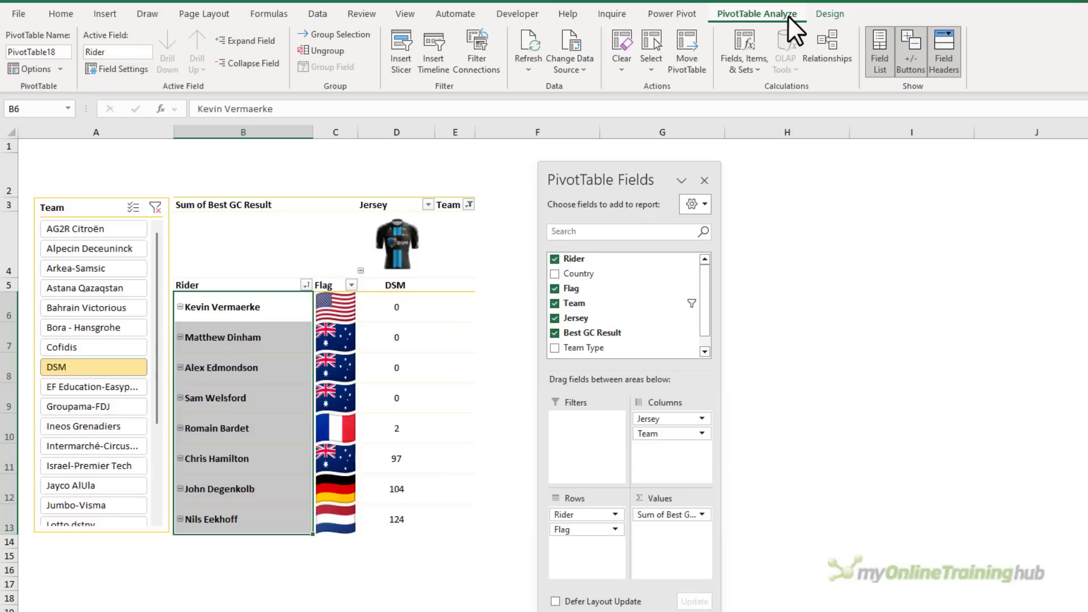
left_click(943, 63)
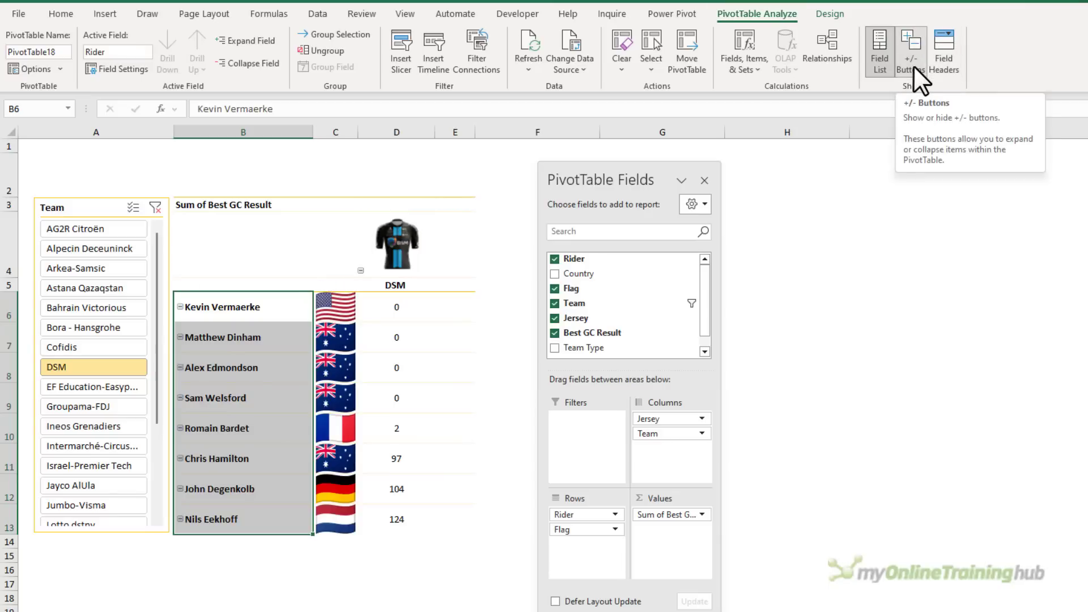
left_click(913, 66)
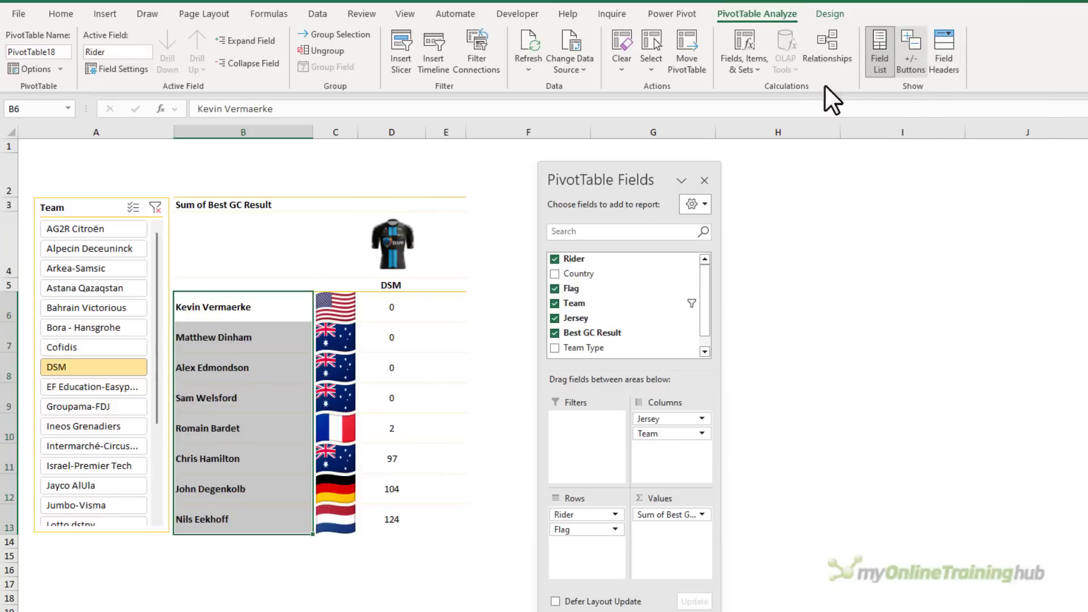
left_click(262, 206)
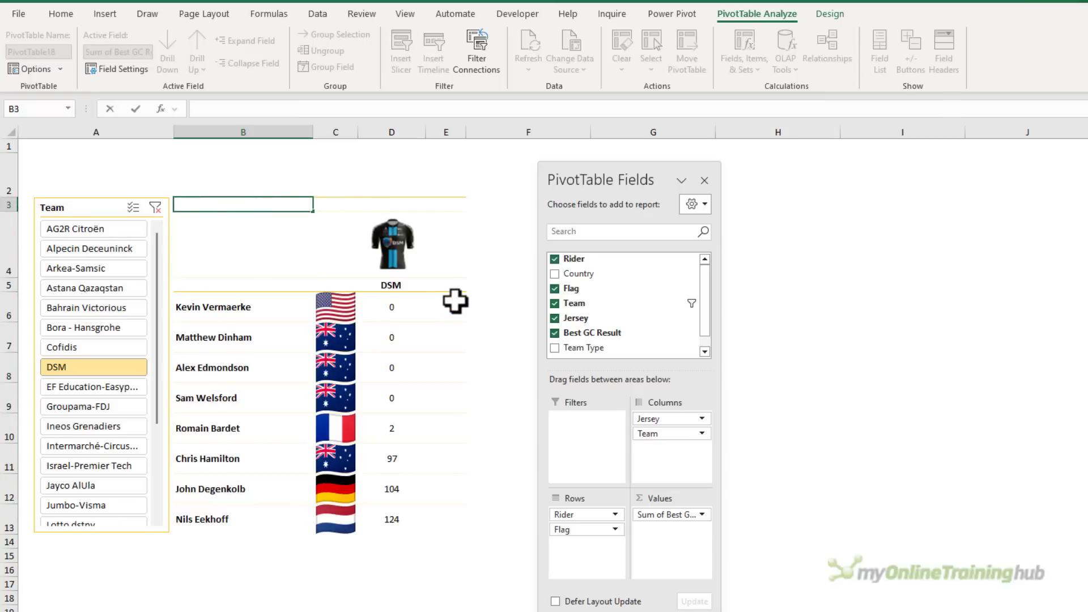
key("Return")
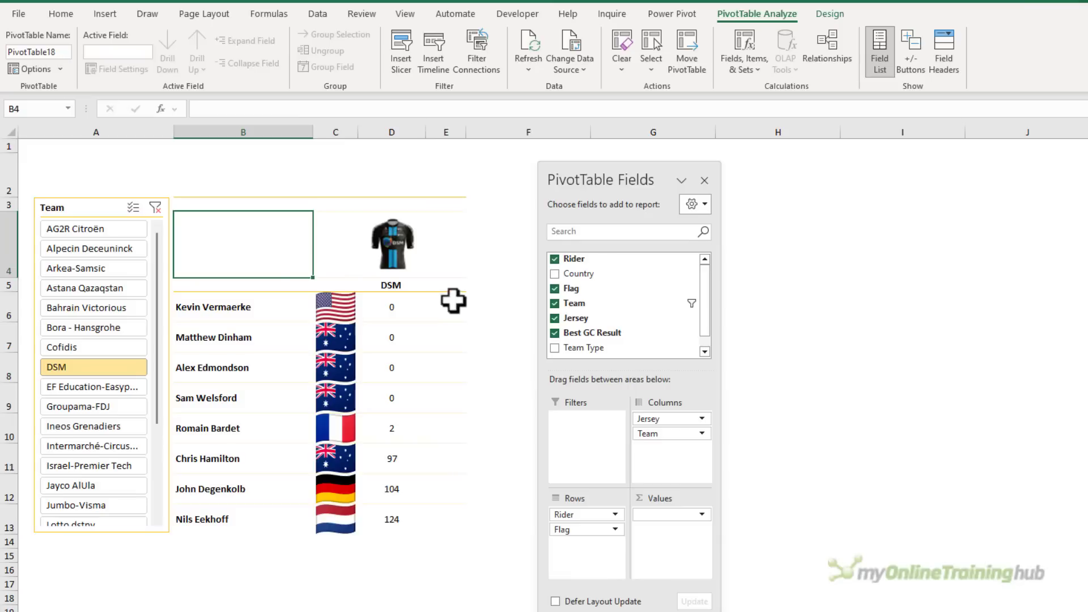
Step through slicer teams ending on Cofidis, then make the last rider row taller
left_click(108, 230)
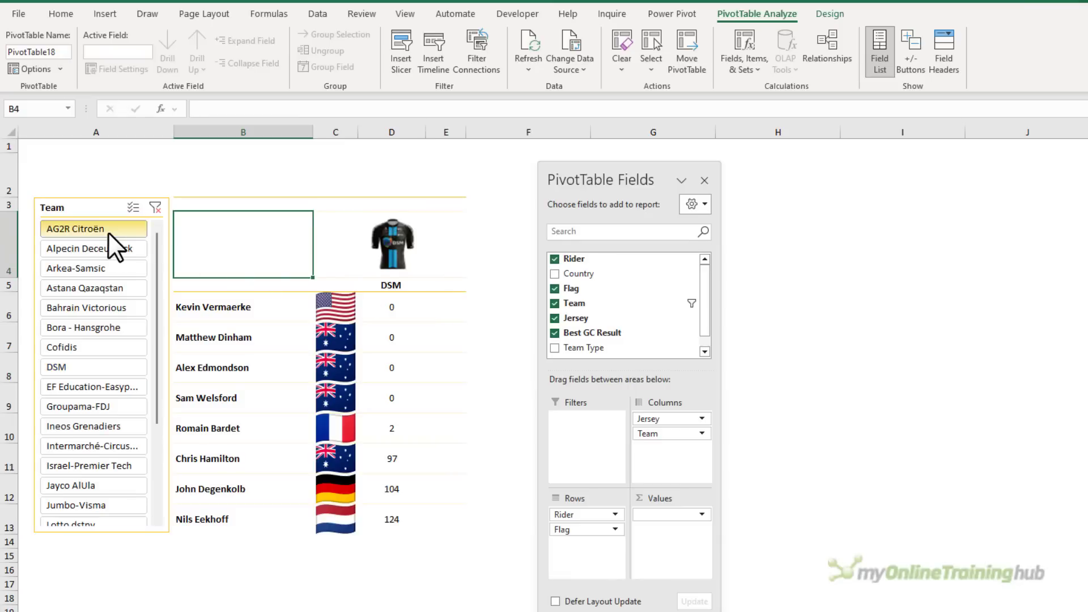
left_click(104, 290)
left_click(105, 342)
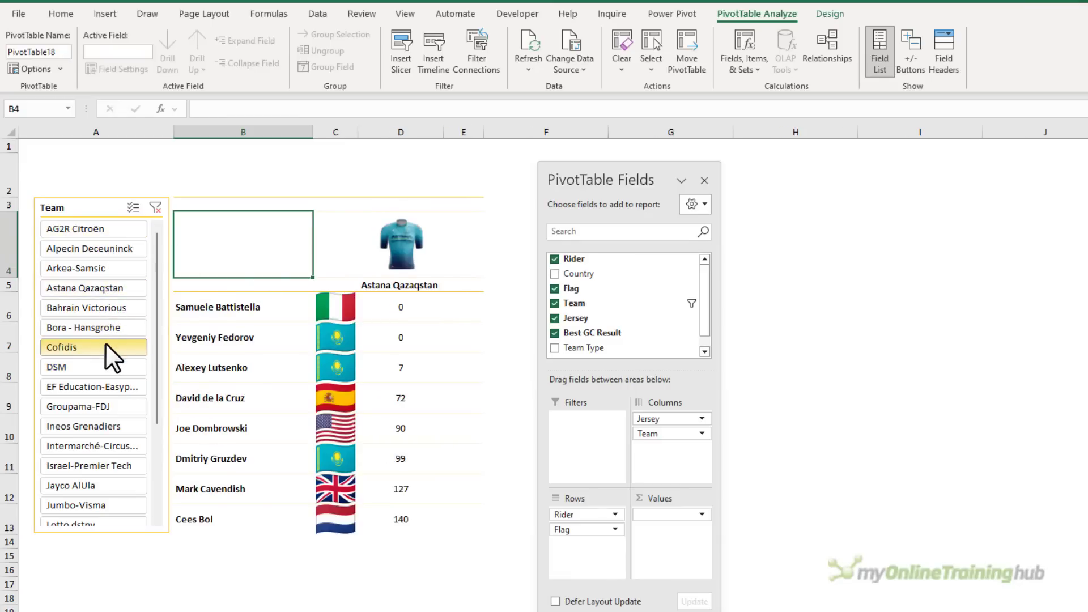
left_click(102, 406)
left_click(99, 446)
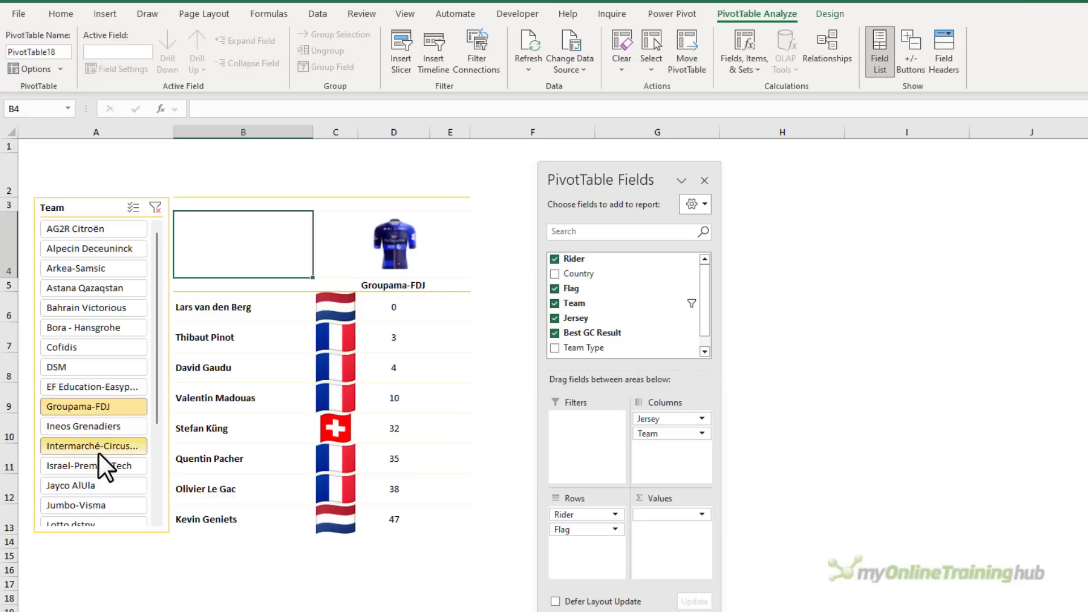
left_click(98, 406)
left_click(100, 386)
left_click(107, 351)
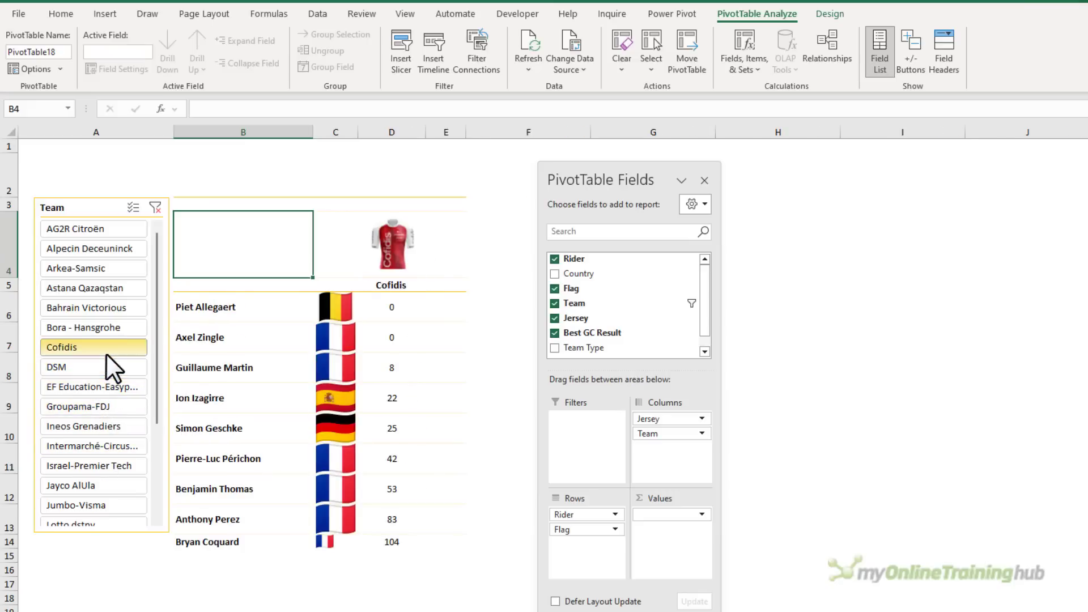
left_click_drag(12, 546, 15, 566)
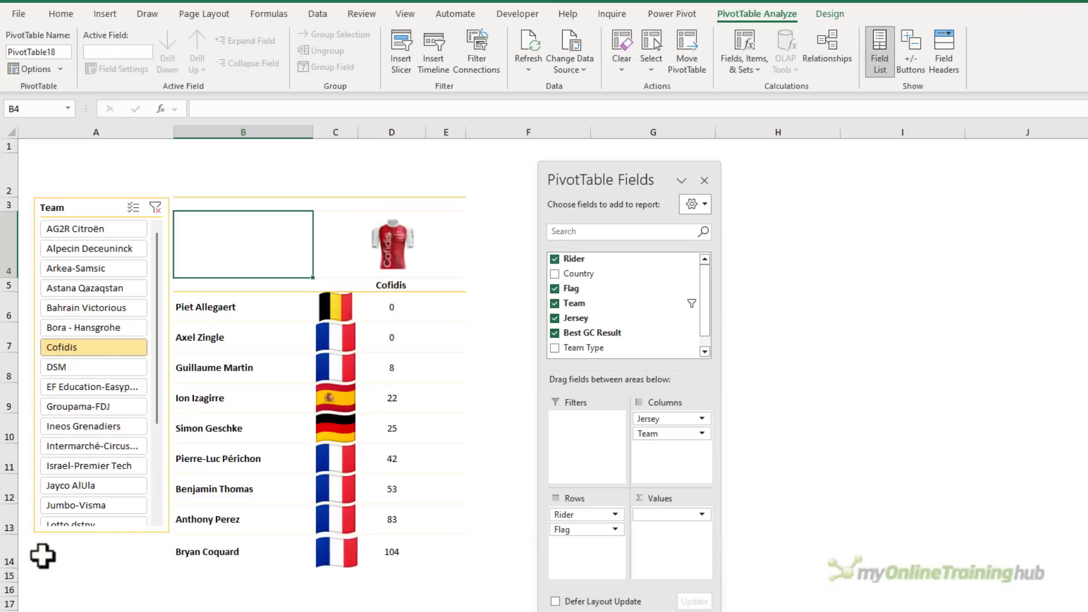
left_click(120, 534)
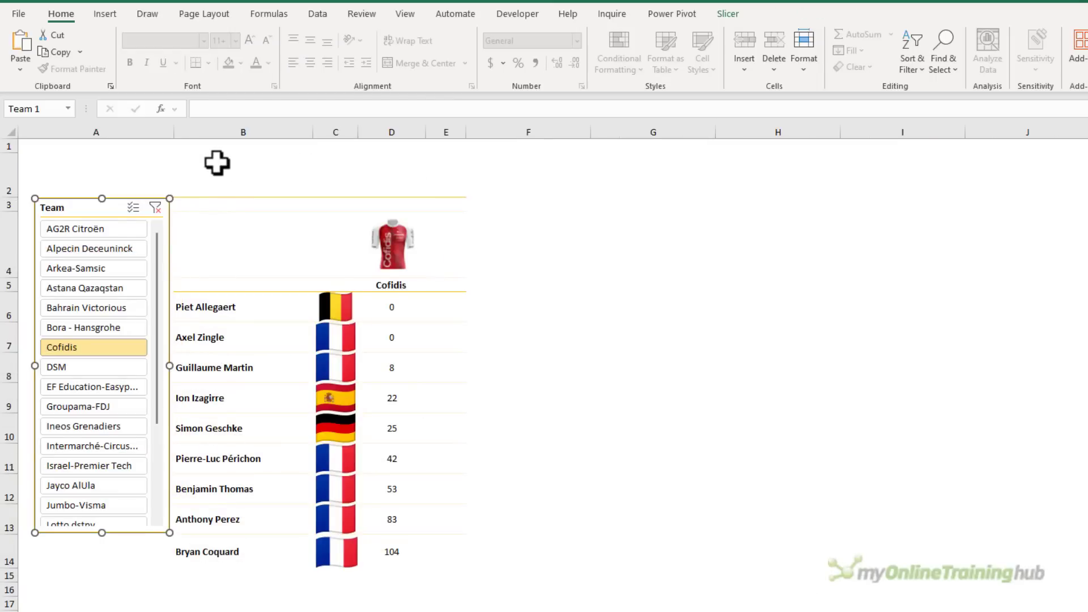
Paste the Best GC Result title and Tour de France logo at B2 above the PivotTable
left_click(218, 160)
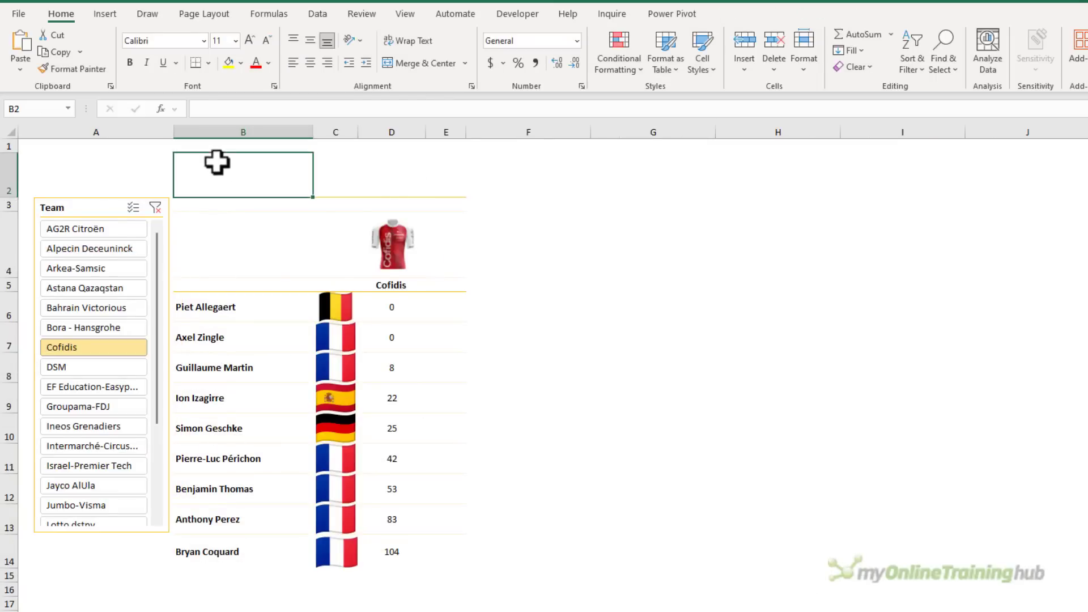
key("ctrl+v")
key("ctrl+z")
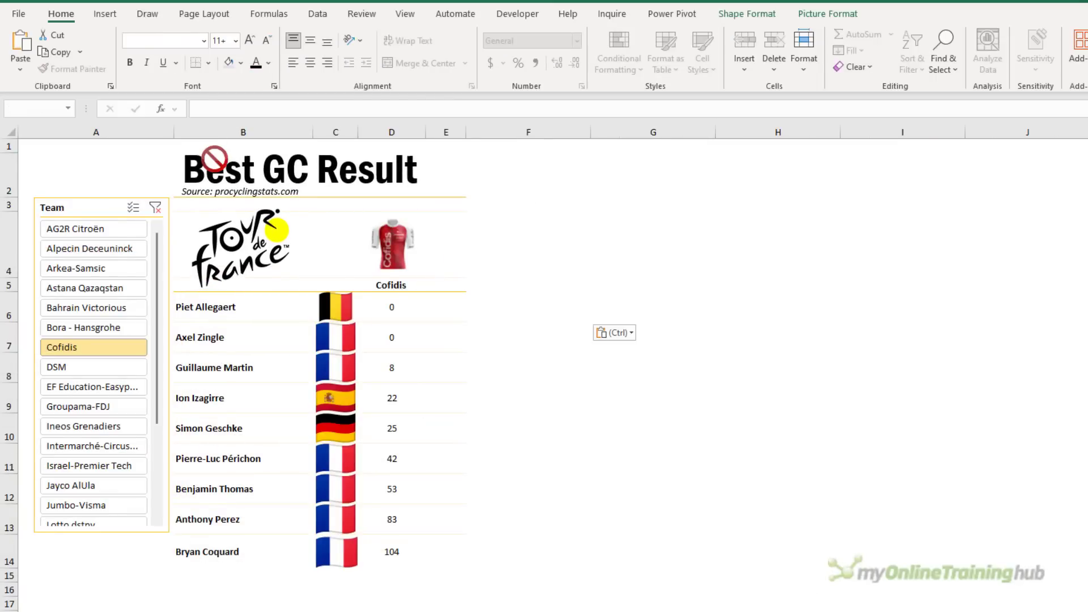
Browse the team slicer through Bahrain Victorious, Astana Qazaqstan, Arkea-Samsic, Alpecin Deceuninck, AG2R Citroën and Bora - Hansgrohe
key("Escape")
left_click(79, 309)
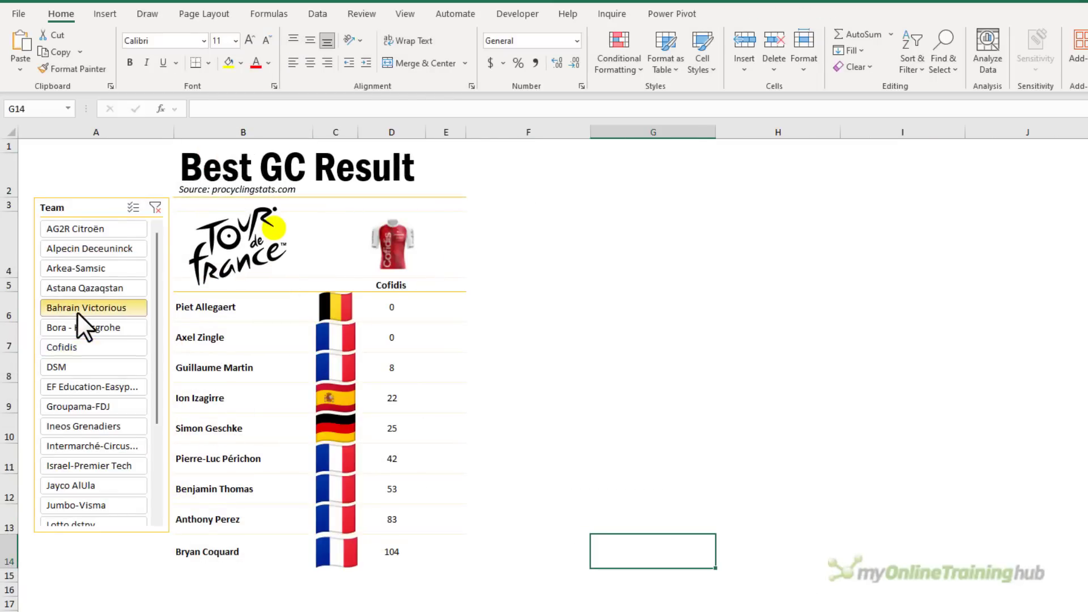
left_click(90, 286)
left_click(95, 268)
left_click(101, 248)
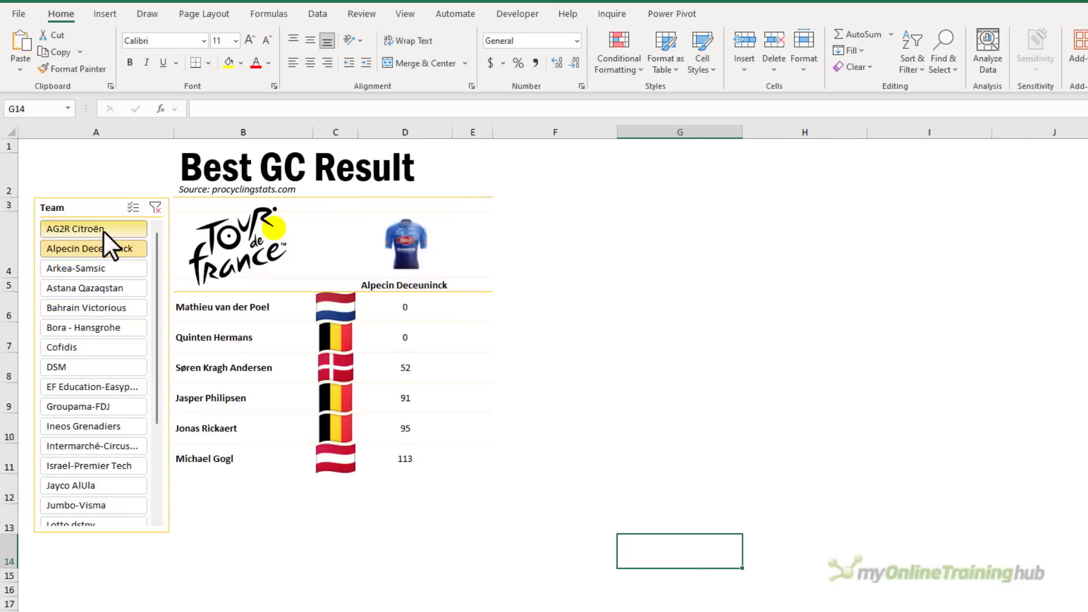
left_click(103, 228)
left_click(94, 324)
Filter the report to DSM, raise row 4 to 87.75 and widen column D
left_click(98, 371)
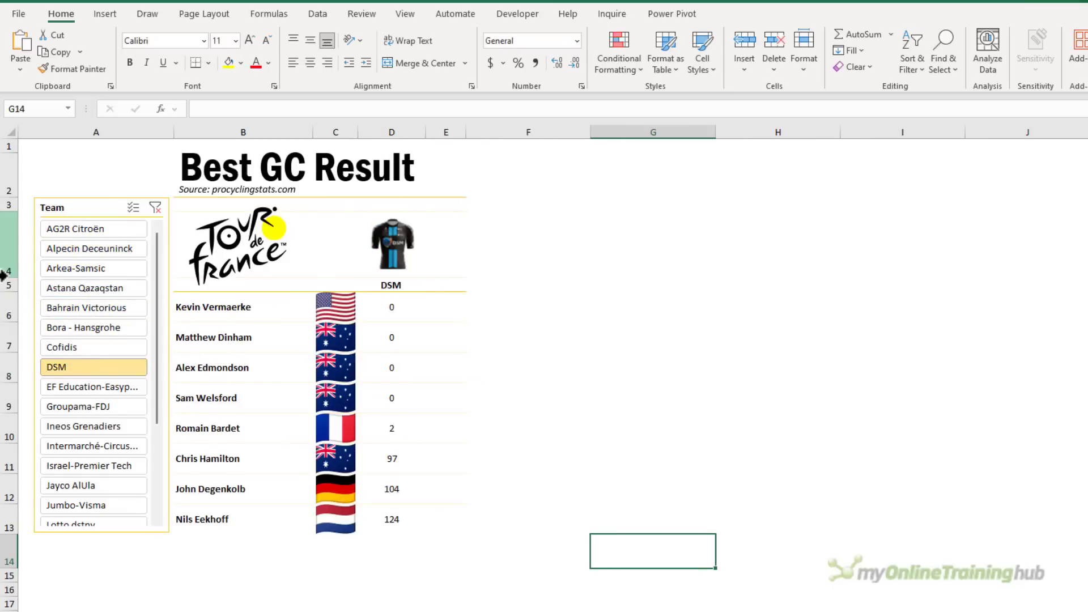
left_click_drag(11, 278, 12, 293)
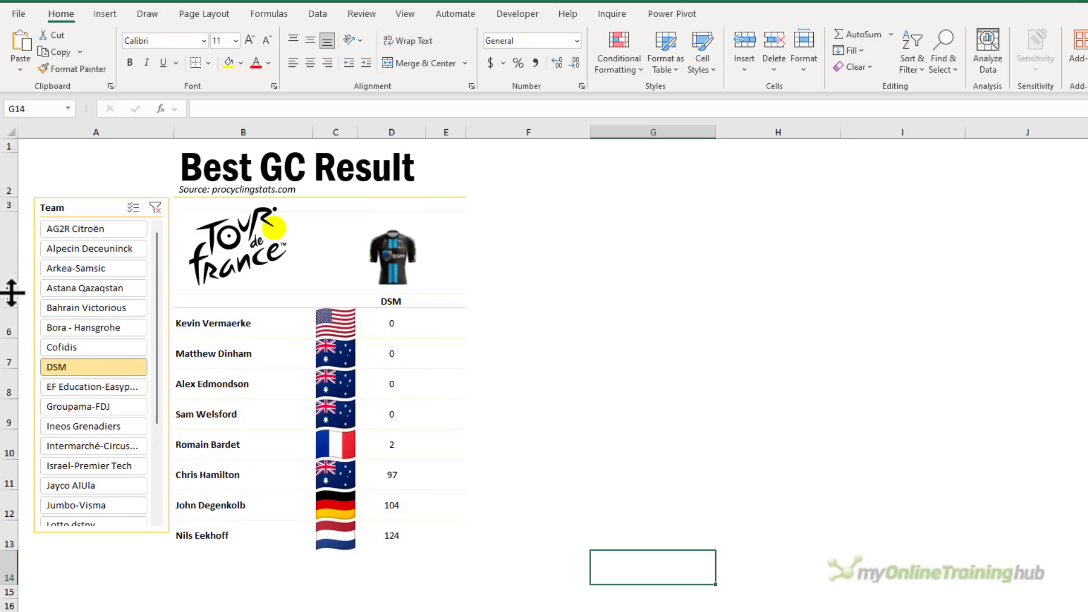
left_click_drag(425, 132, 442, 133)
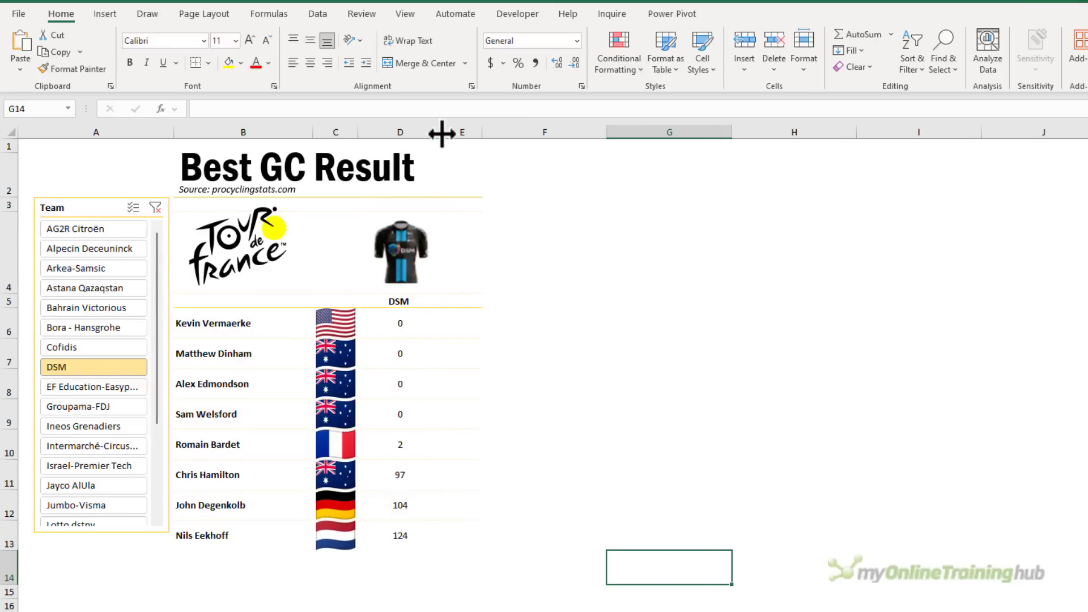
left_click(269, 330)
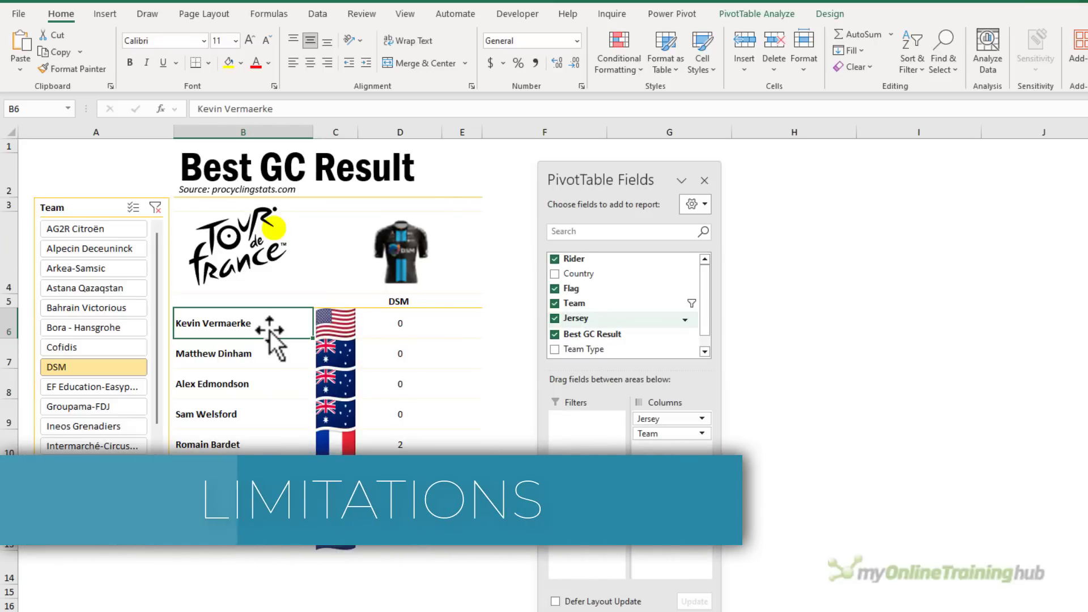
right_click(599, 290)
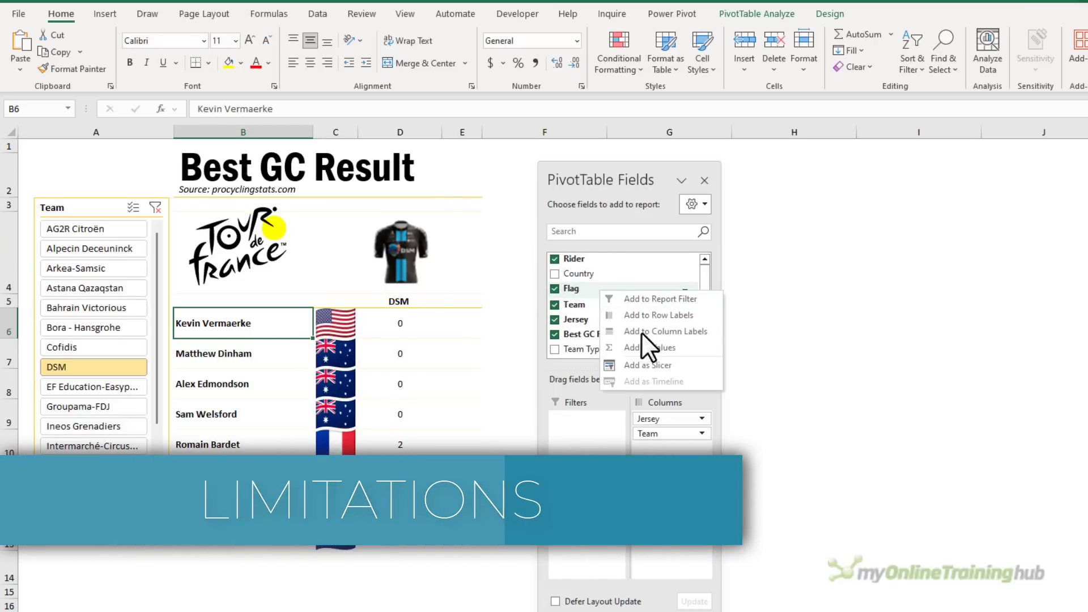
left_click(671, 366)
left_click_drag(735, 351, 413, 286)
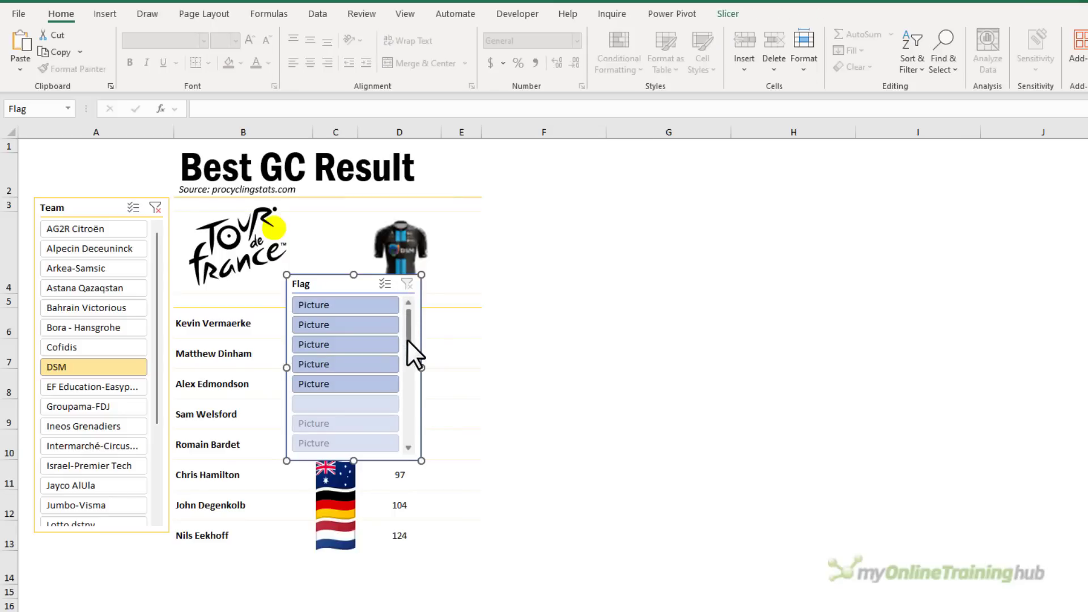
mouse_move(407, 339)
left_mouse_down()
mouse_move(409, 385)
mouse_move(410, 322)
left_mouse_up()
key("Delete")
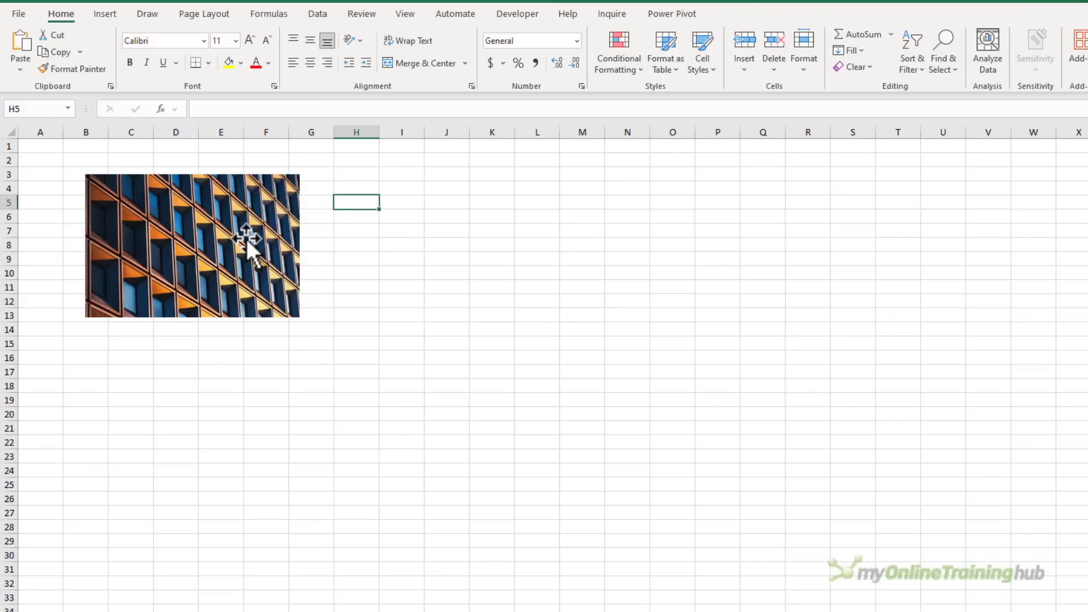
Nudge the building façade photo slightly right and down over the cells
left_click_drag(243, 236, 267, 255)
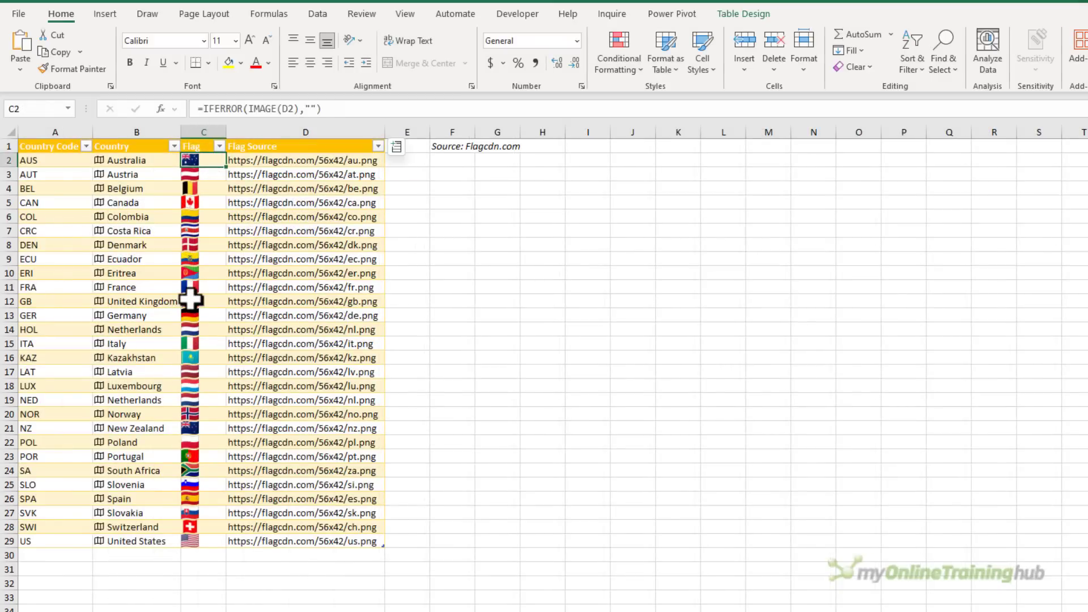
Inspect the flag URLs and the C2 formula =IFERROR(IMAGE(D2),"") without changing it
mouse_move(289, 161)
left_mouse_down()
mouse_move(289, 464)
mouse_move(283, 164)
left_mouse_up()
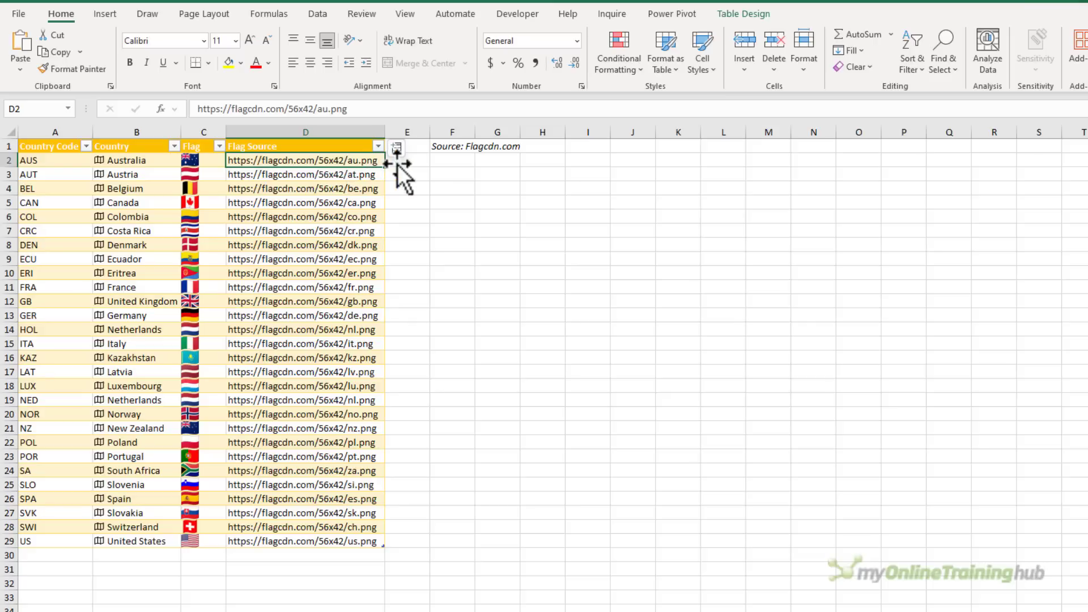
left_click_drag(397, 164, 219, 154)
key("F2")
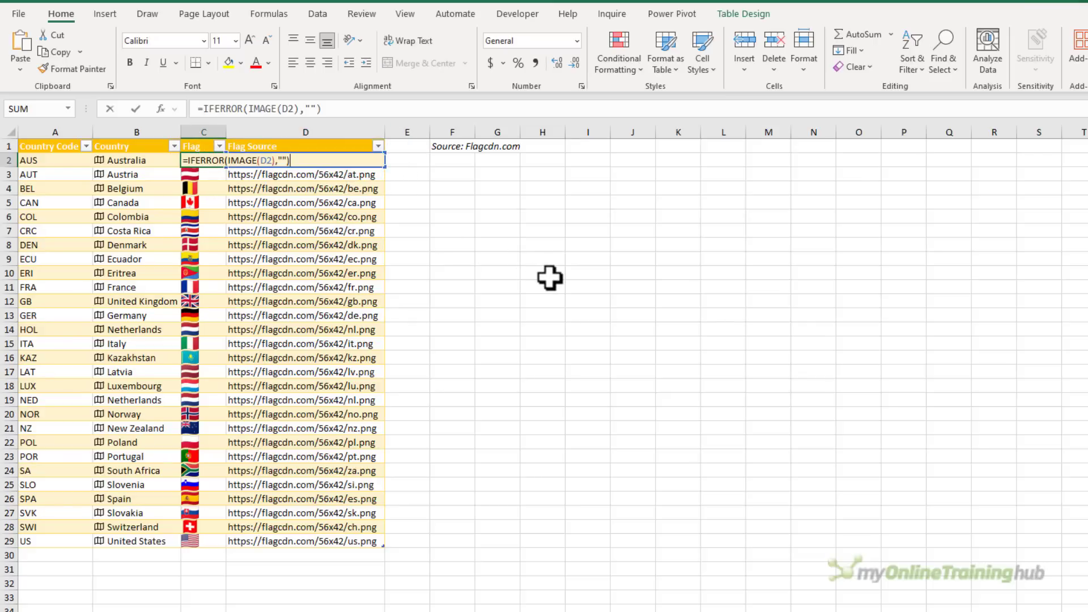
key("Escape")
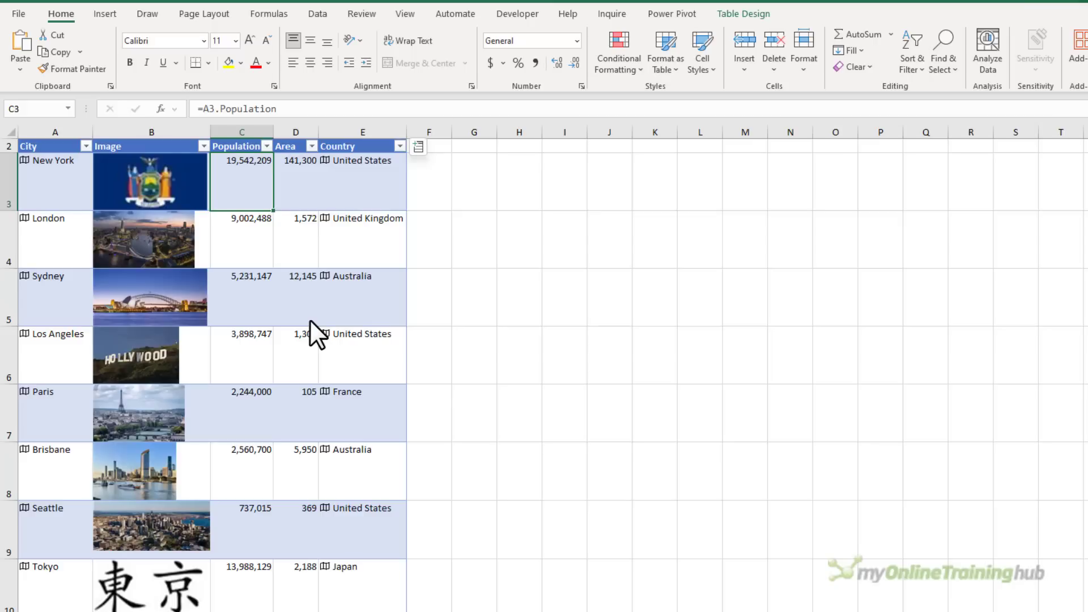
Start a PivotTable from the city table, placed at 'Location Pivot'!$B$3 on the existing worksheet
left_click(97, 11)
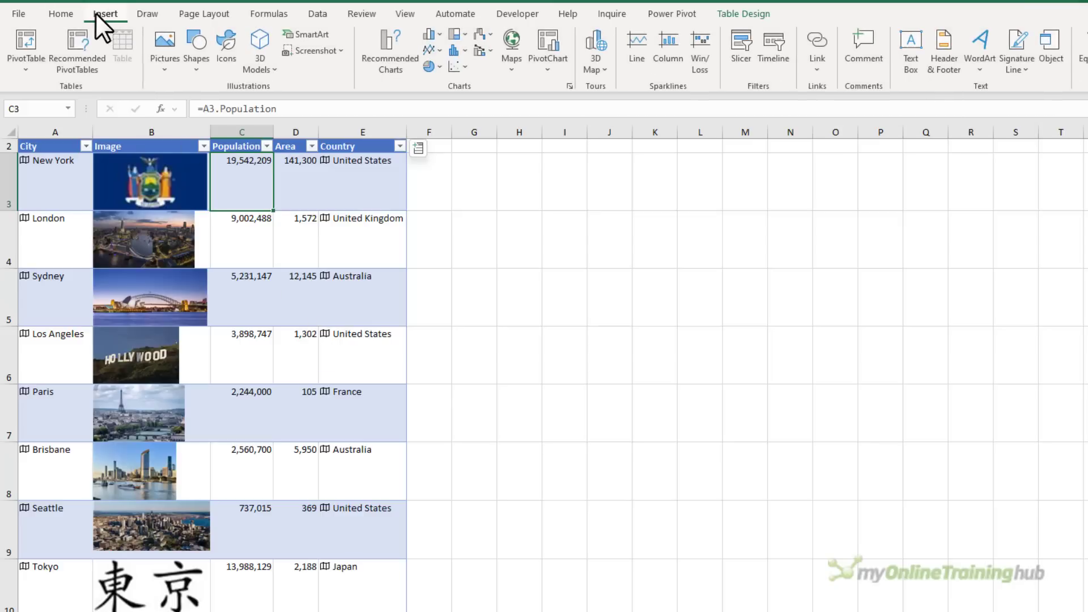
left_click(32, 42)
left_click(151, 424)
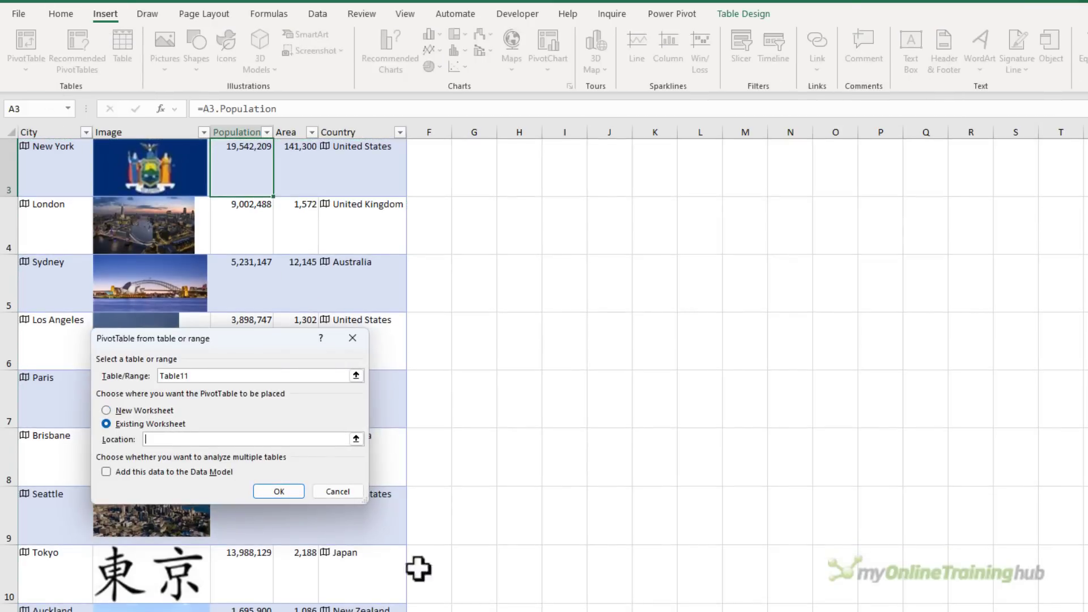
key("ctrl+Page_Down")
left_click(139, 175)
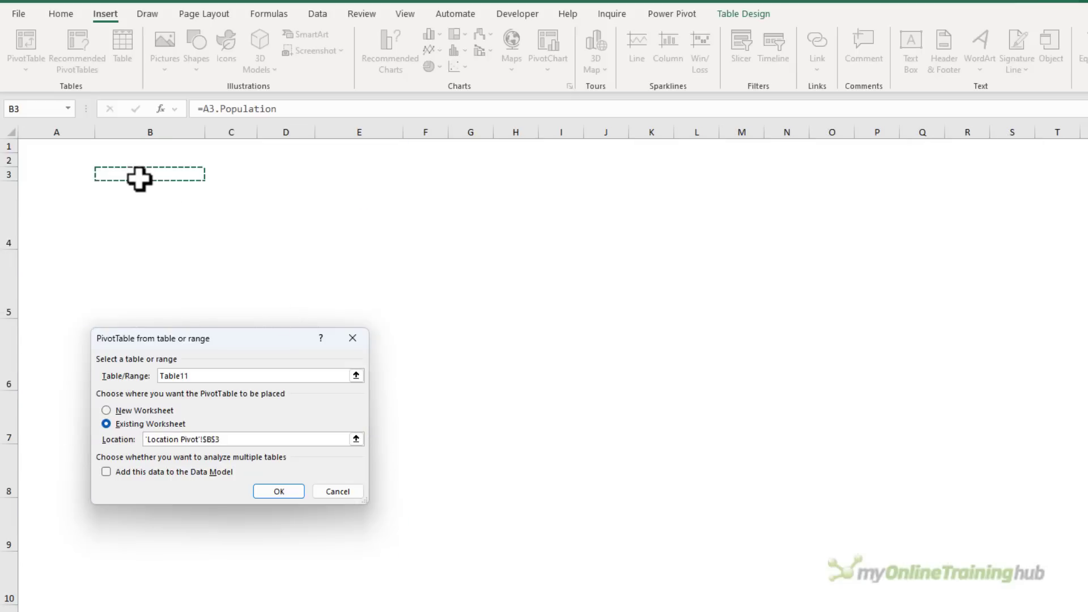
Create the PivotTable with City and Image as rows, and Population and Area as values
left_click(281, 492)
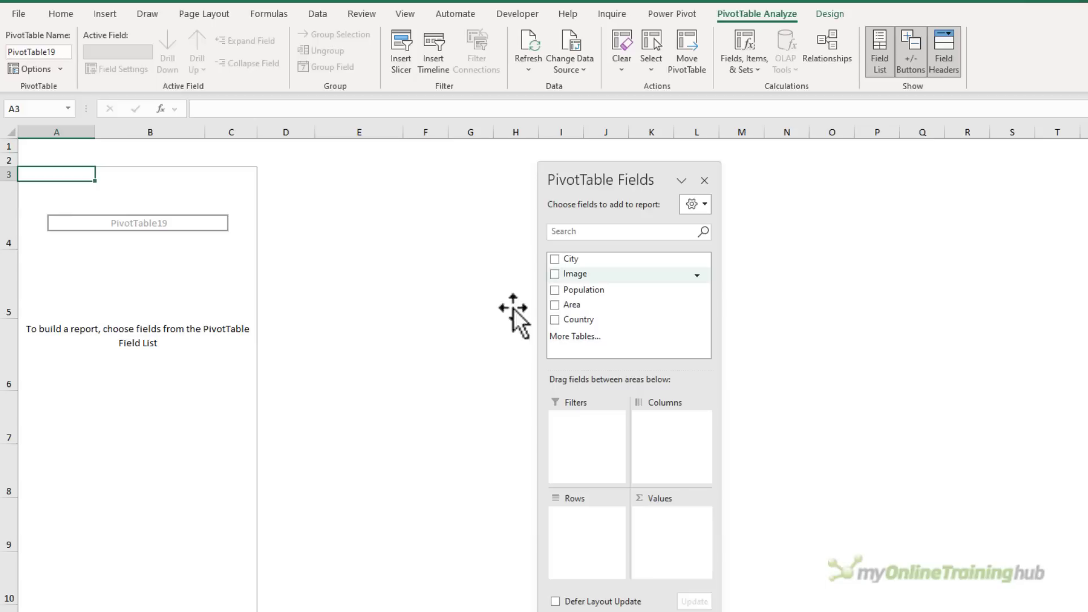
left_click_drag(571, 261, 595, 530)
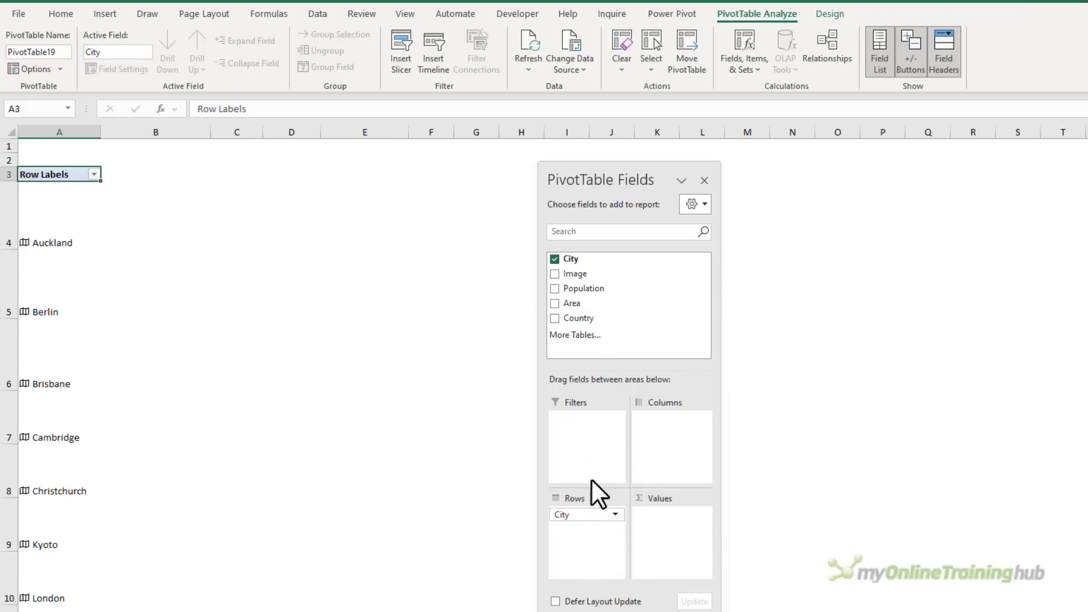
left_click_drag(575, 275, 610, 533)
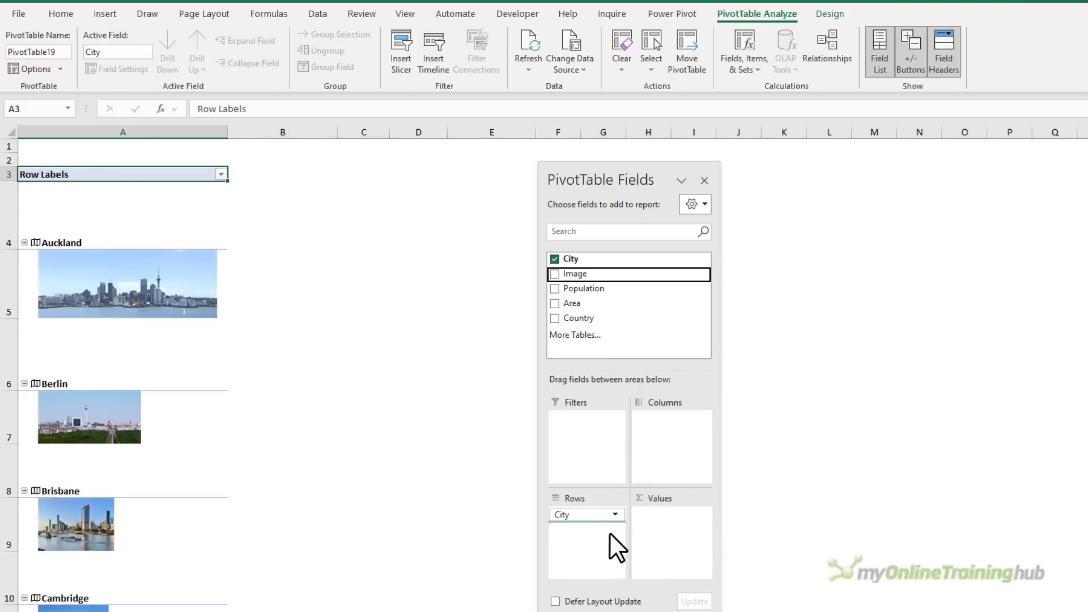
left_click(555, 288)
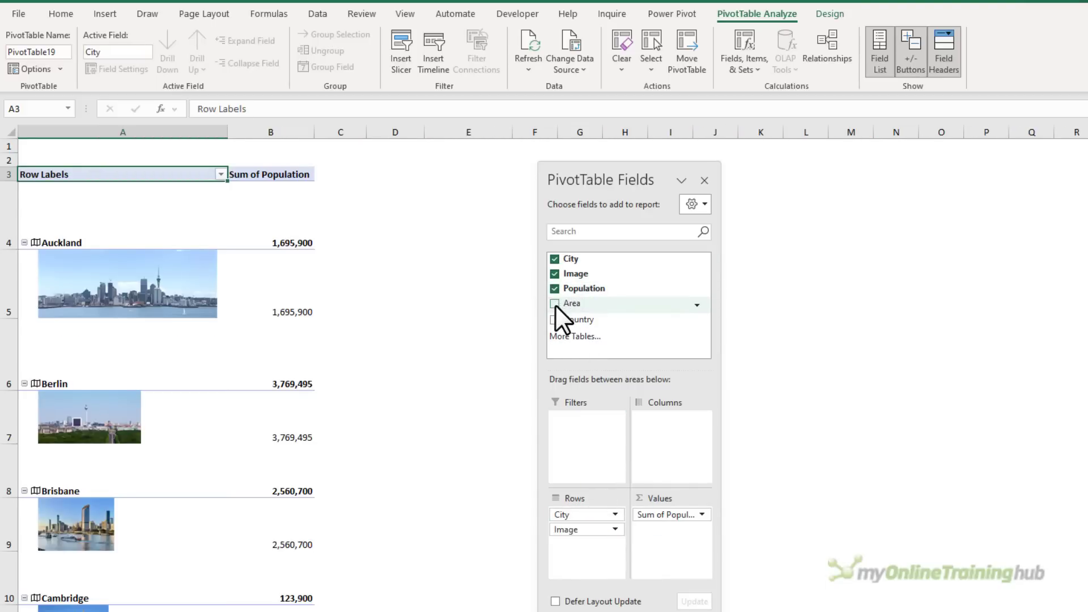
left_click(555, 303)
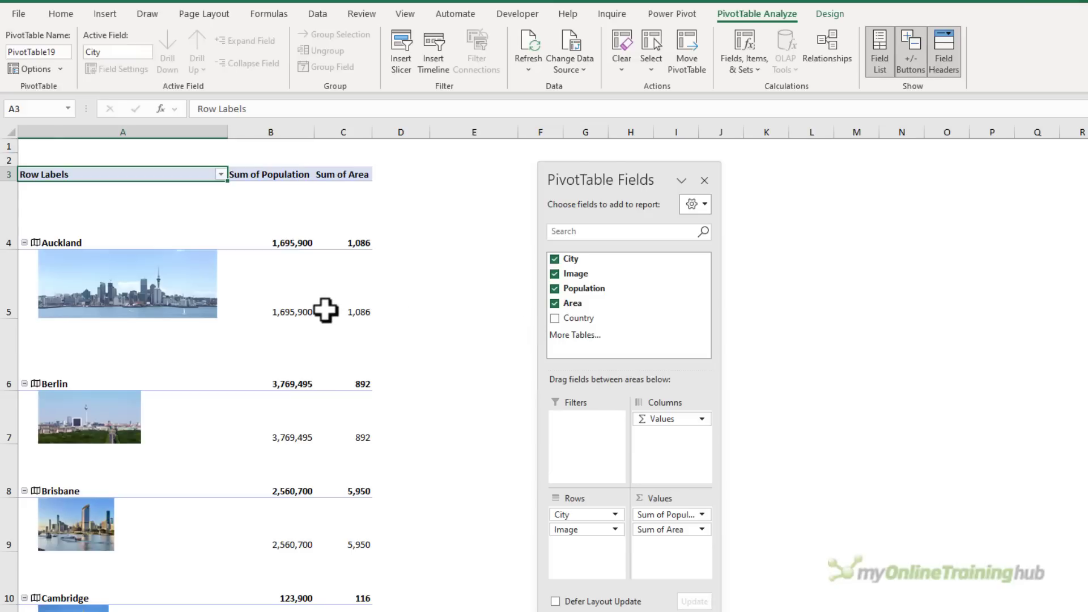
Switch the PivotTable to Tabular Form and turn off subtotals
left_click(829, 14)
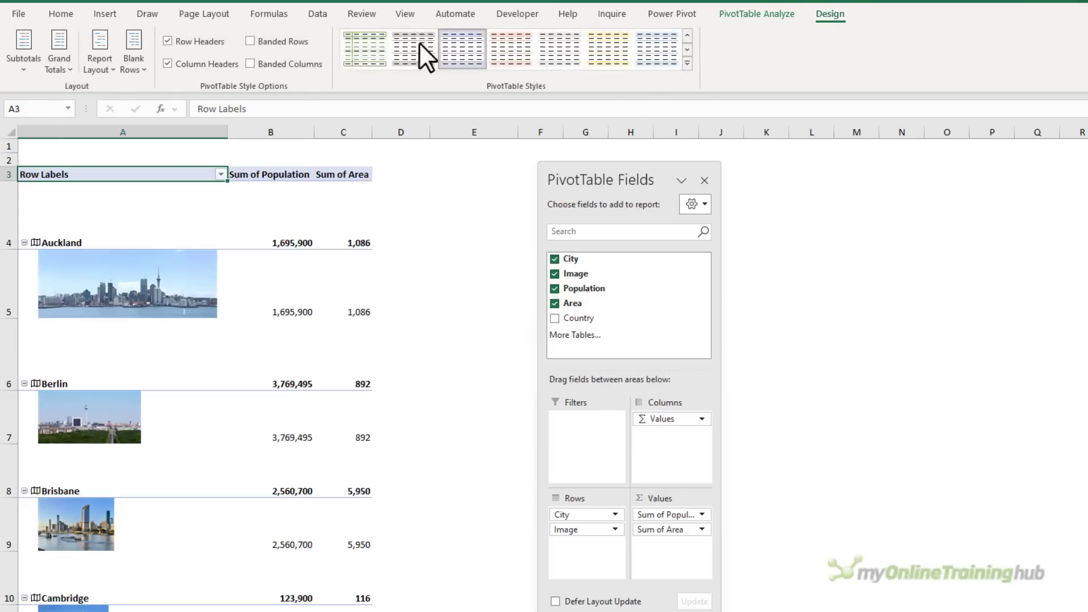
left_click(108, 61)
left_click(126, 160)
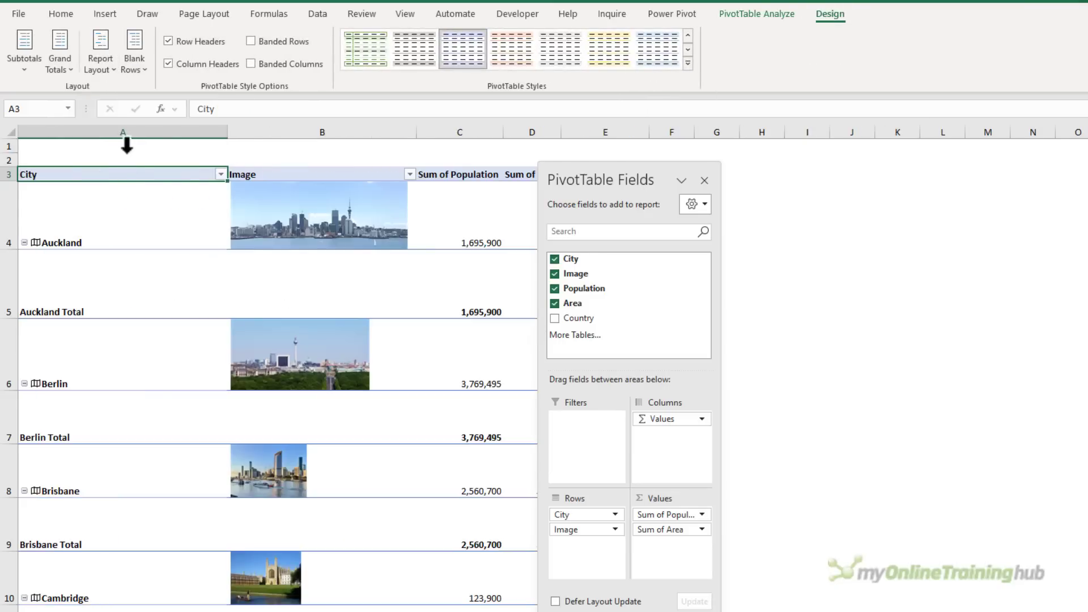
left_click(36, 67)
left_click(41, 95)
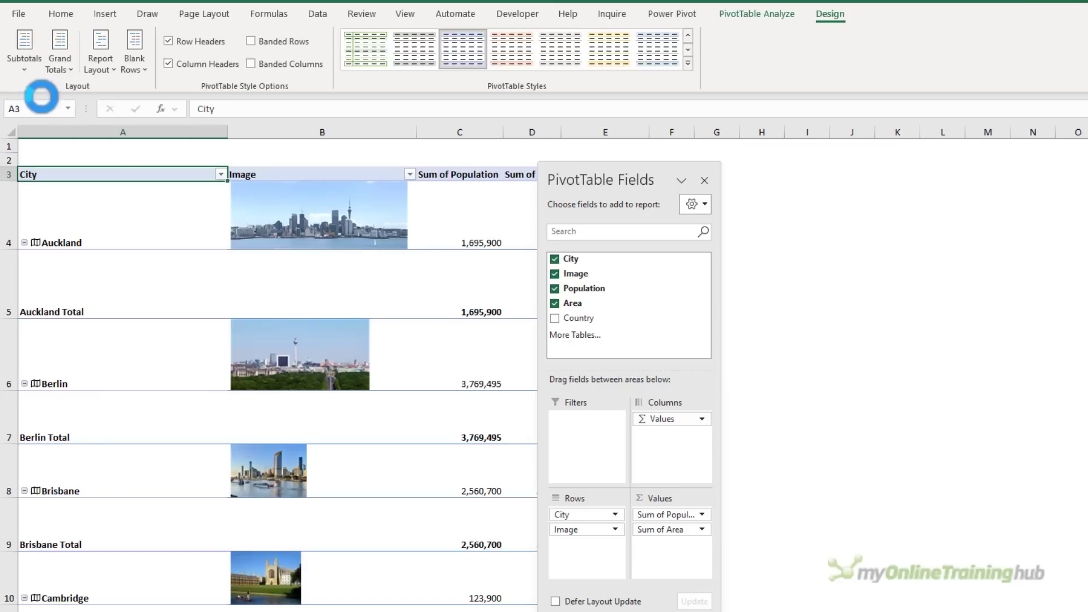
left_click_drag(583, 184, 728, 182)
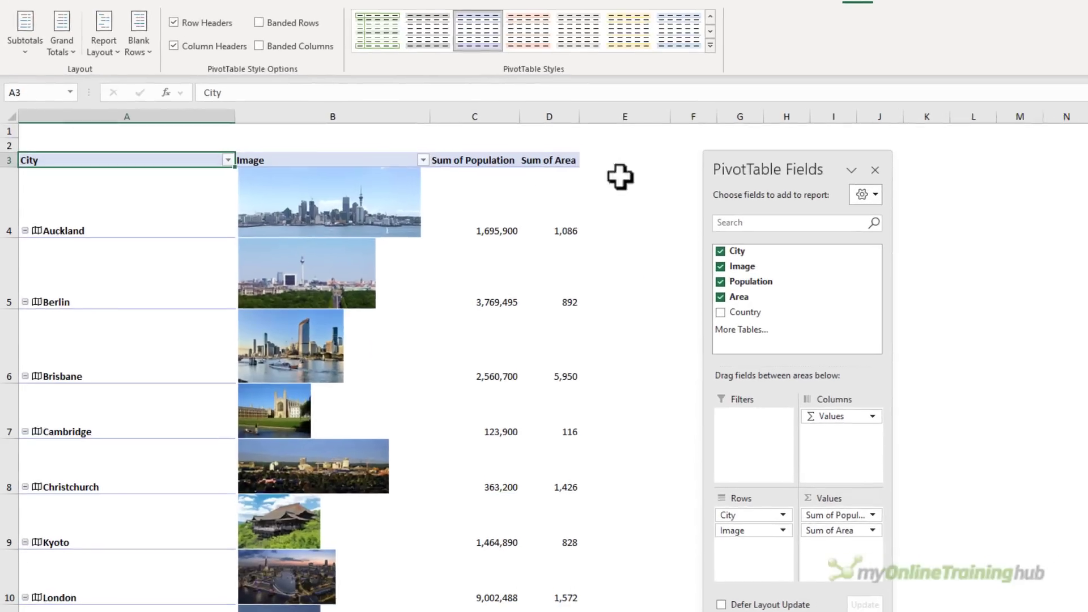
Open Auckland's data card showing Auckland Region, New Zealand and population 1,695,900
left_click(50, 247)
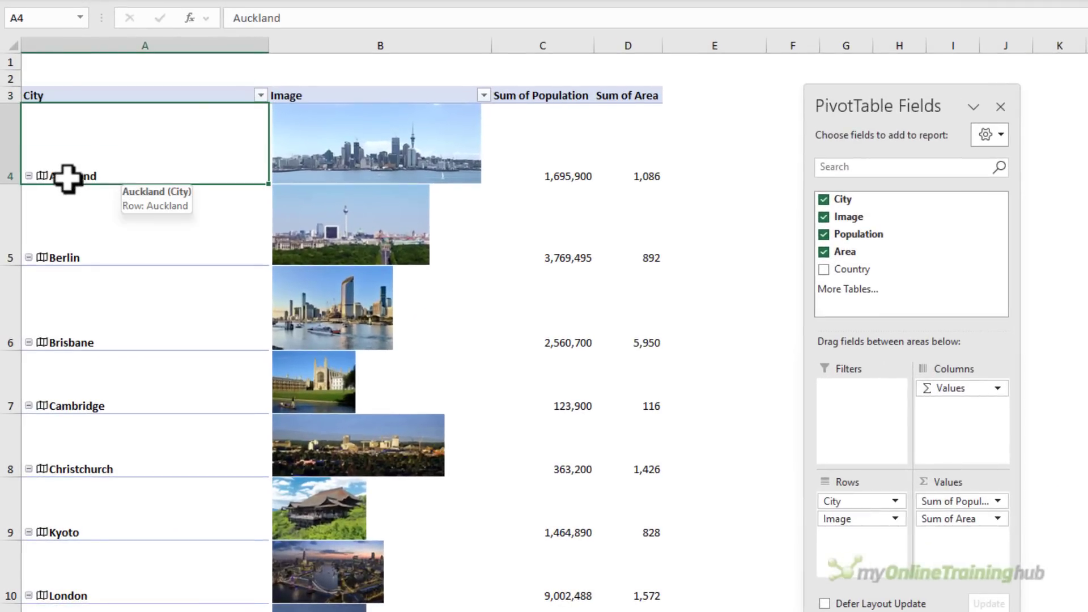
left_click(42, 176)
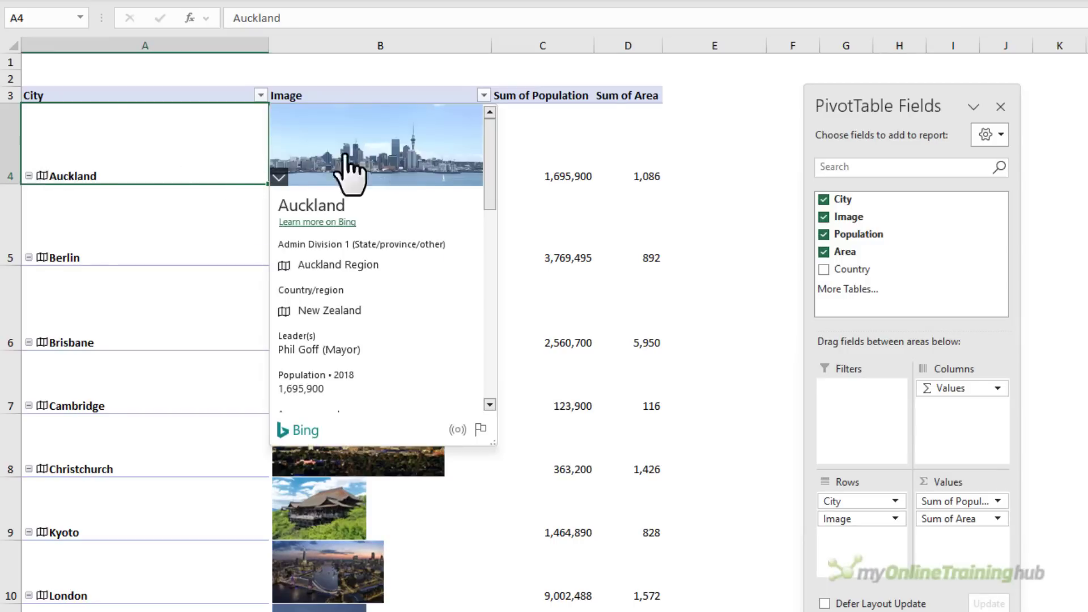
left_click_drag(488, 159, 494, 132)
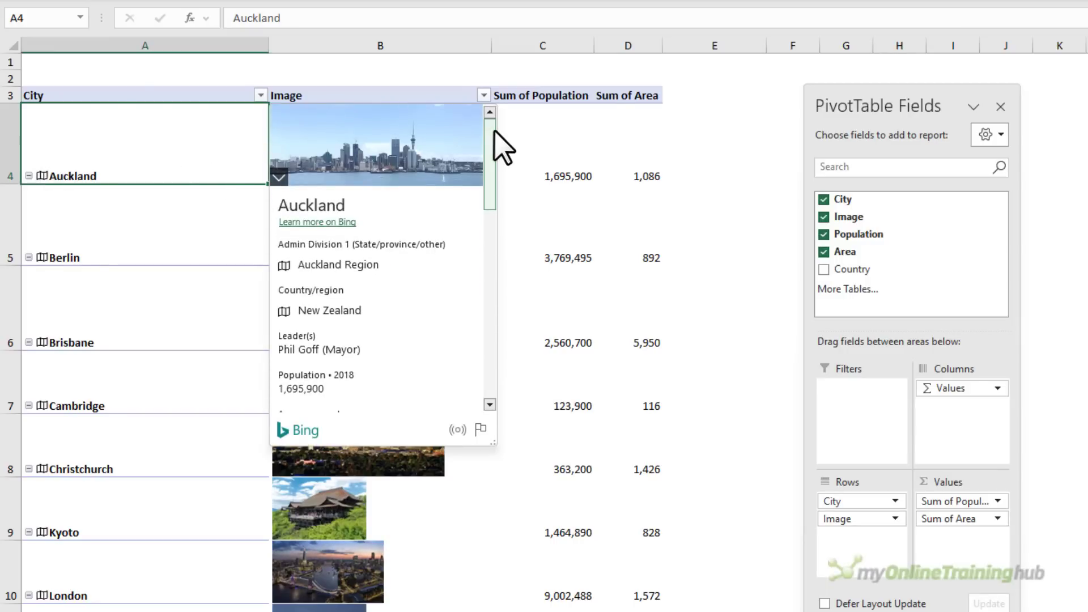
left_click(41, 176)
left_click(42, 175)
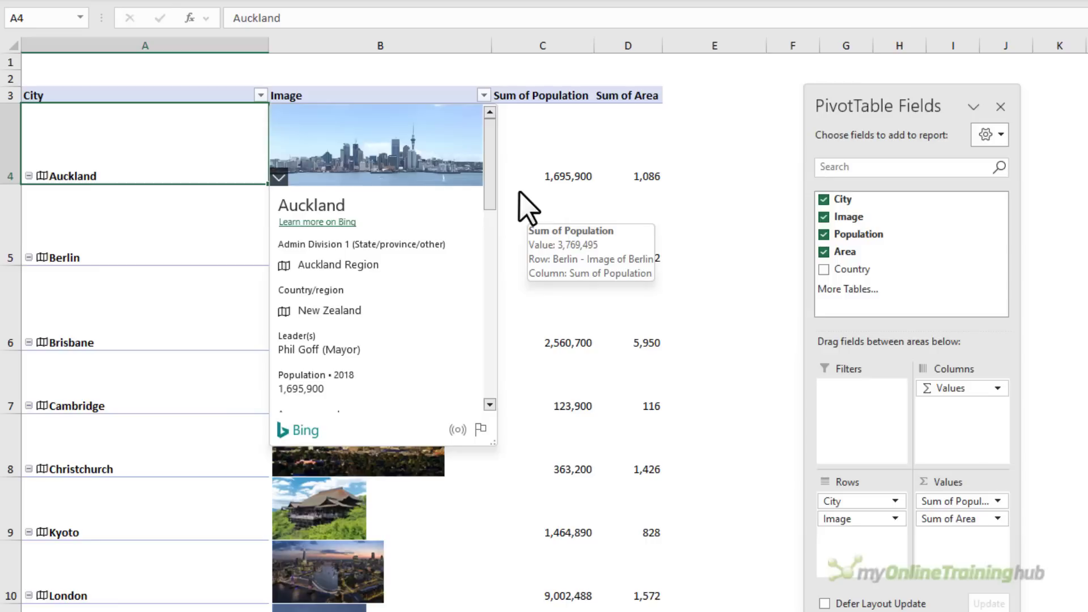
Enter =A4.[Country/region] in E4 to show Auckland's country
left_click(701, 158)
type("=")
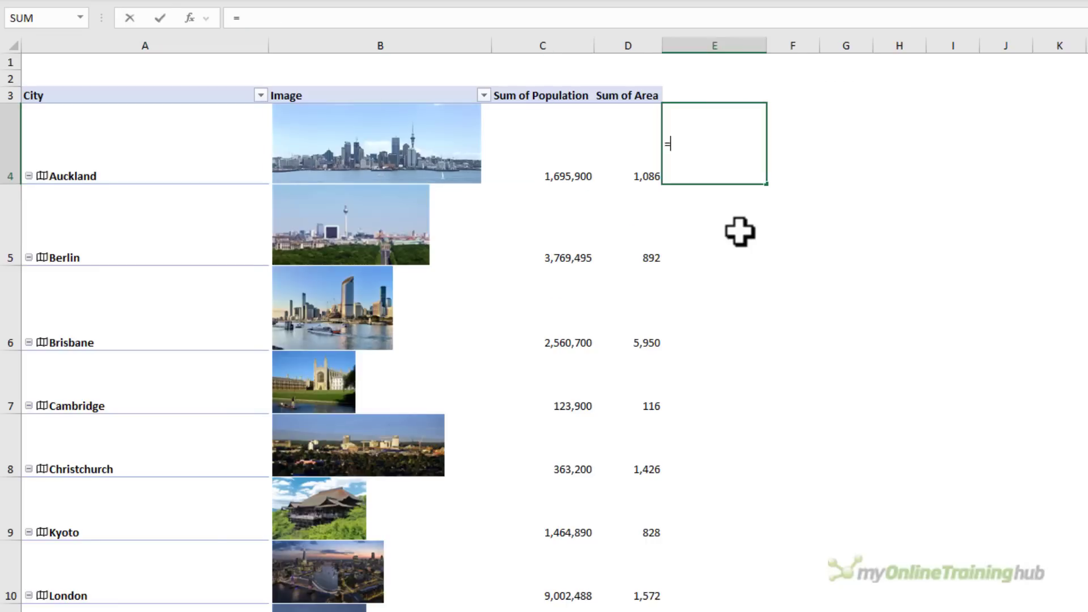
key("Left")
key("Left")
key("Left")
key("Left")
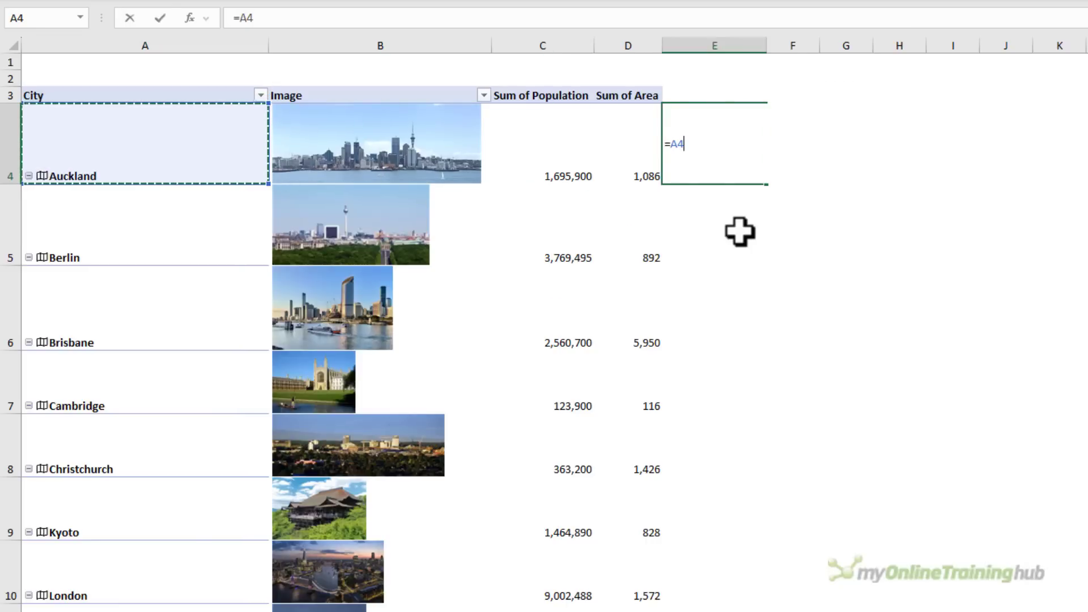
type(".")
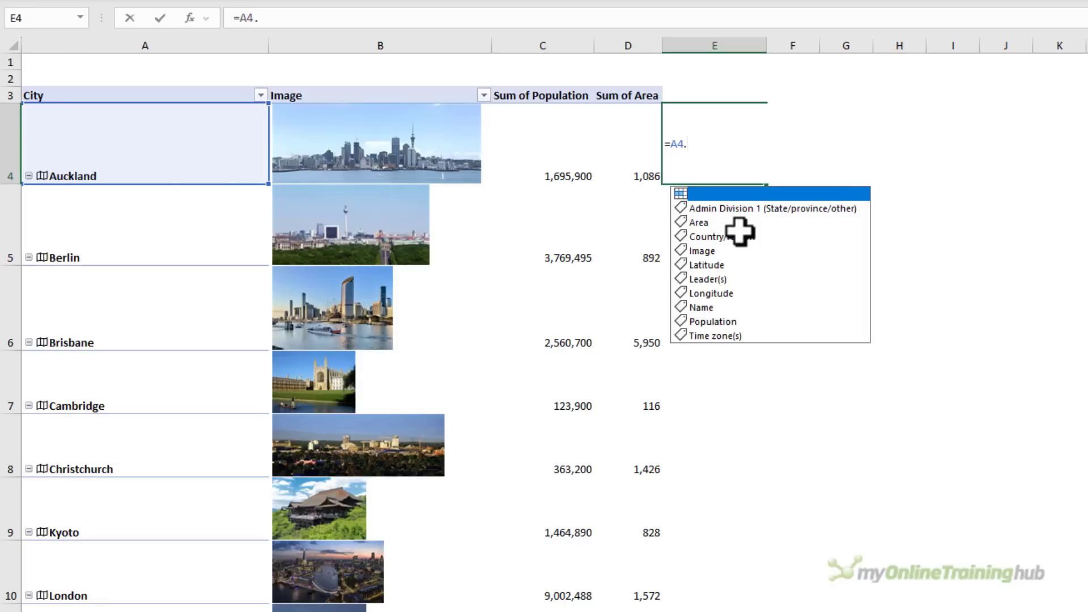
key("Down")
key("Down")
key("Down")
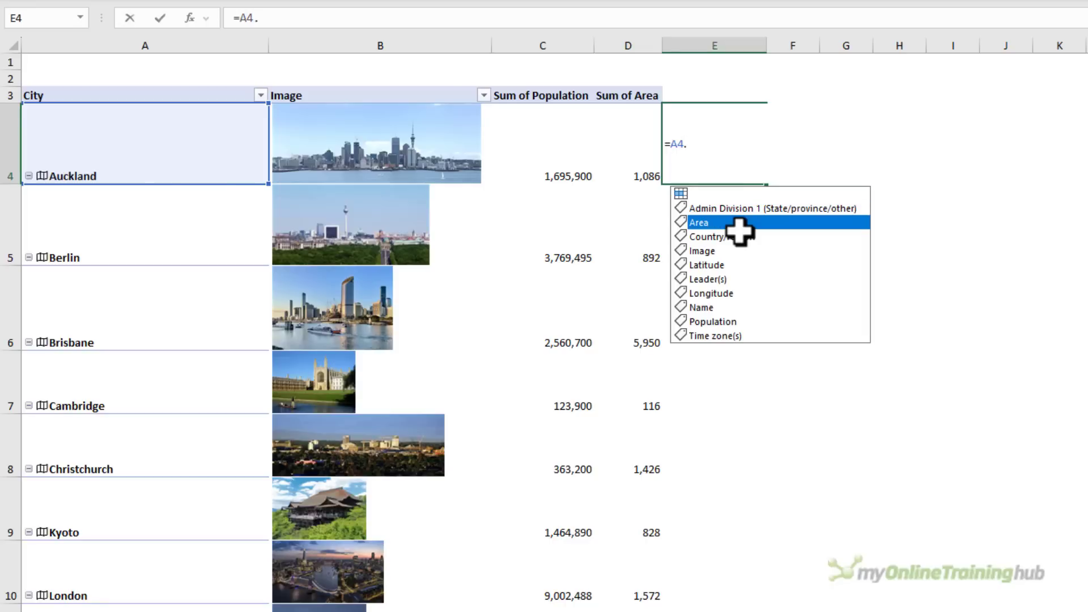
key("Tab")
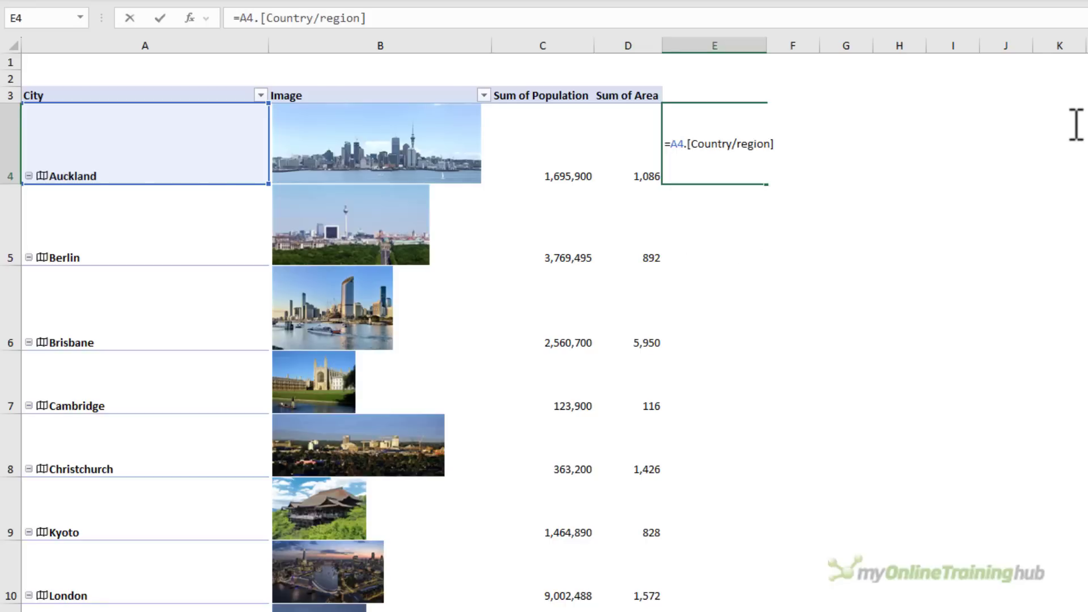
key("Return")
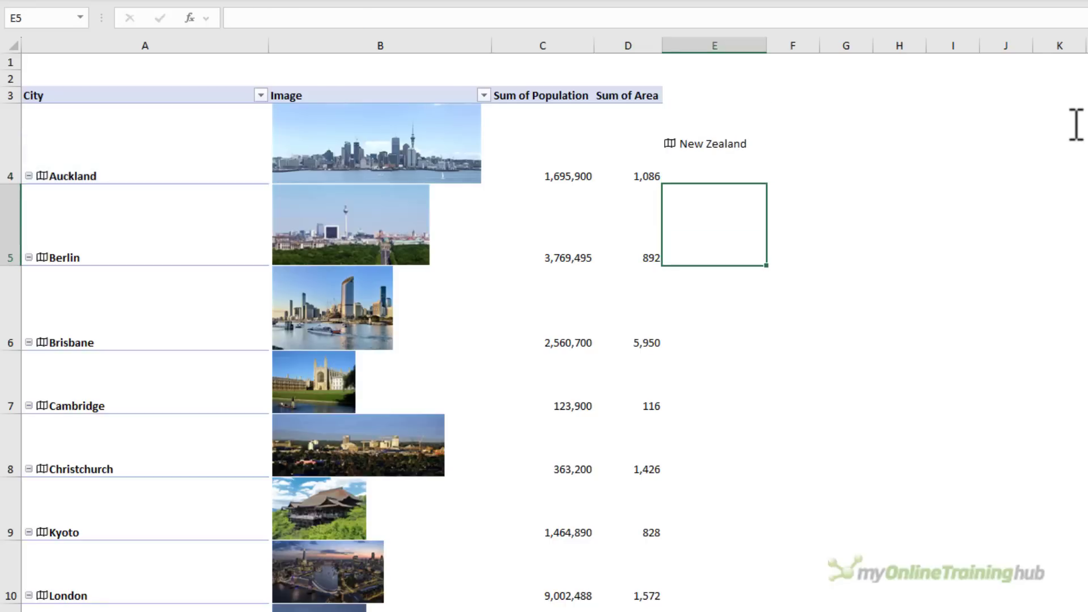
Fill the country formula down column E, then select columns A to D
key("Up")
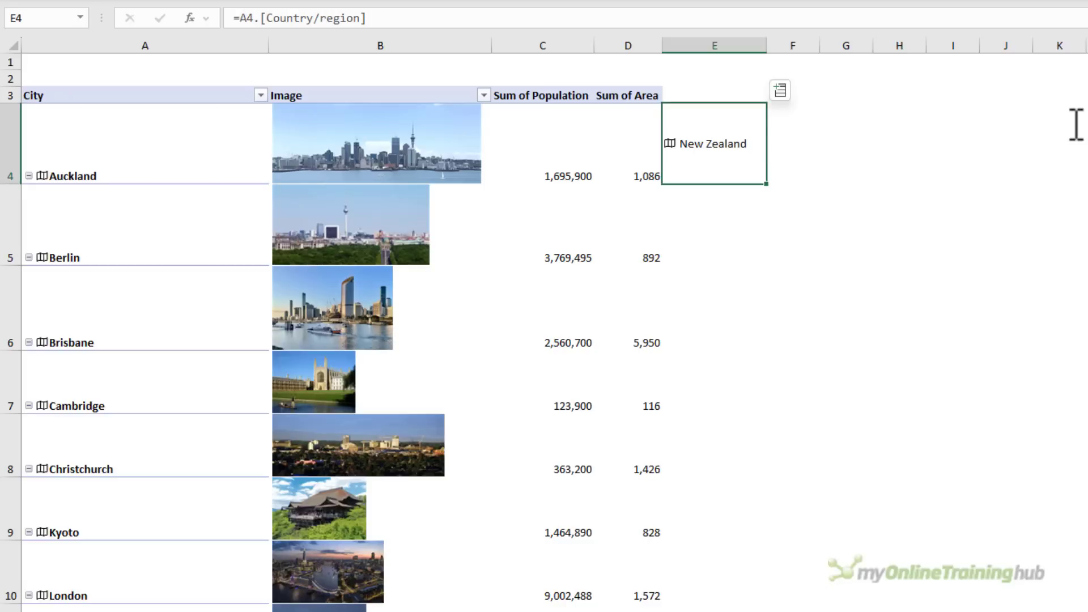
double_click(768, 185)
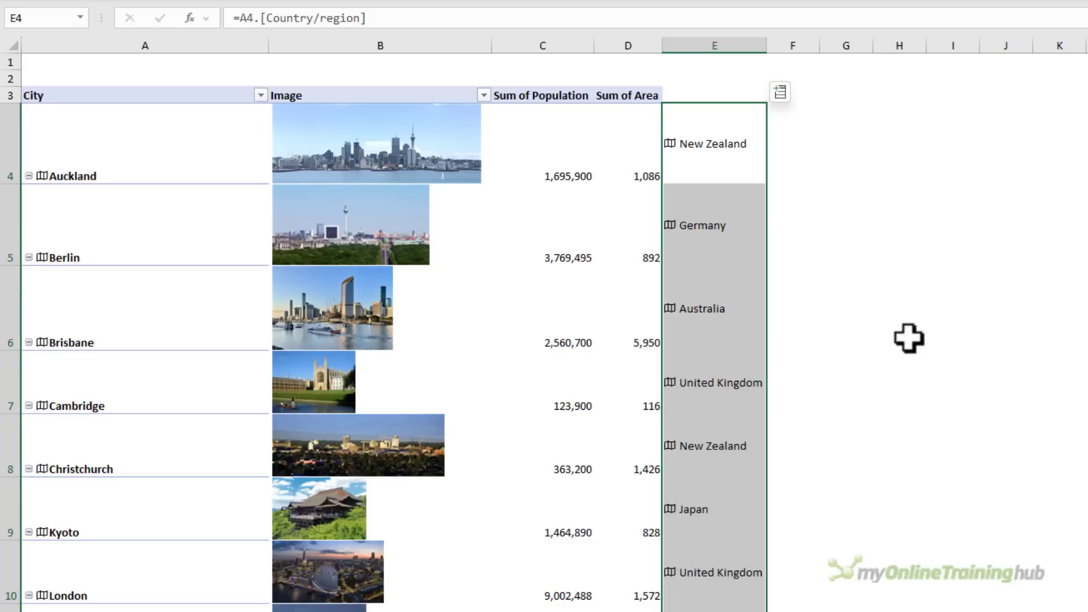
left_click_drag(206, 45, 557, 53)
left_click_drag(557, 131, 624, 127)
Middle-align columns A:D, then reselect cell E4
left_click(365, 15)
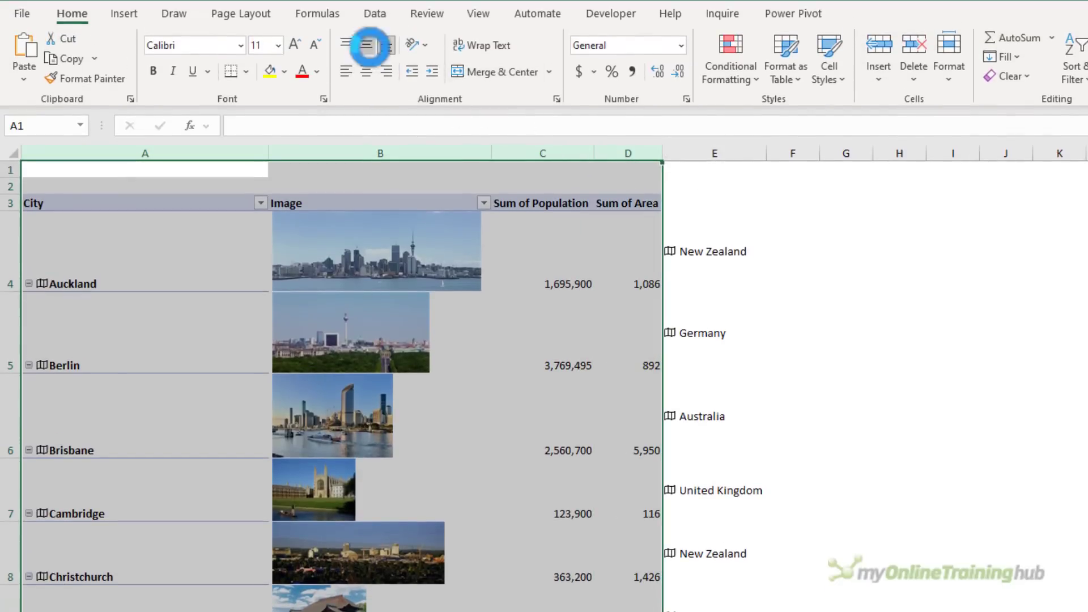
left_click(701, 244)
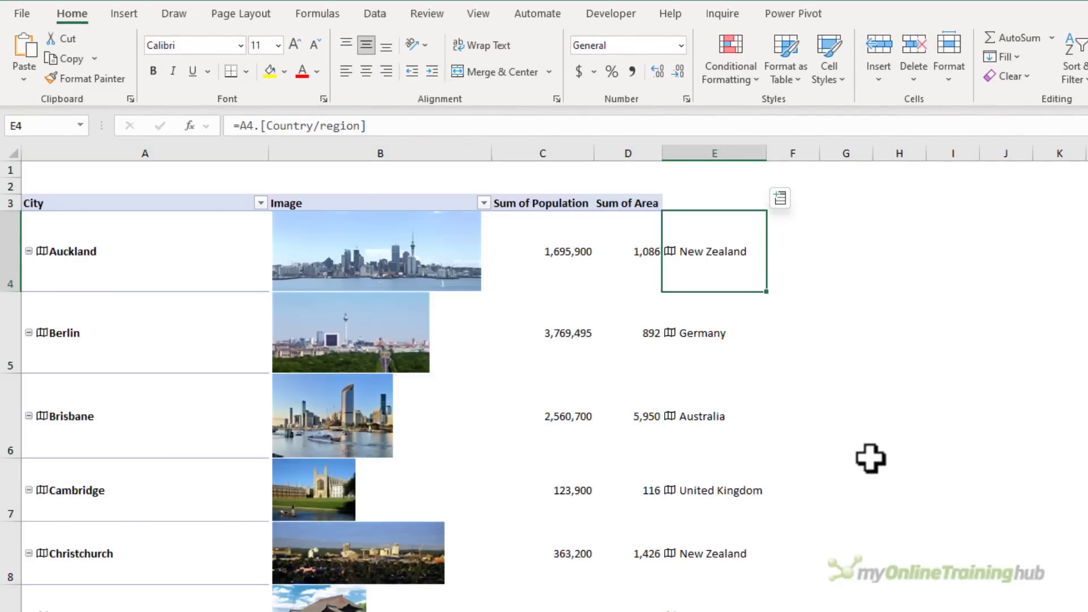